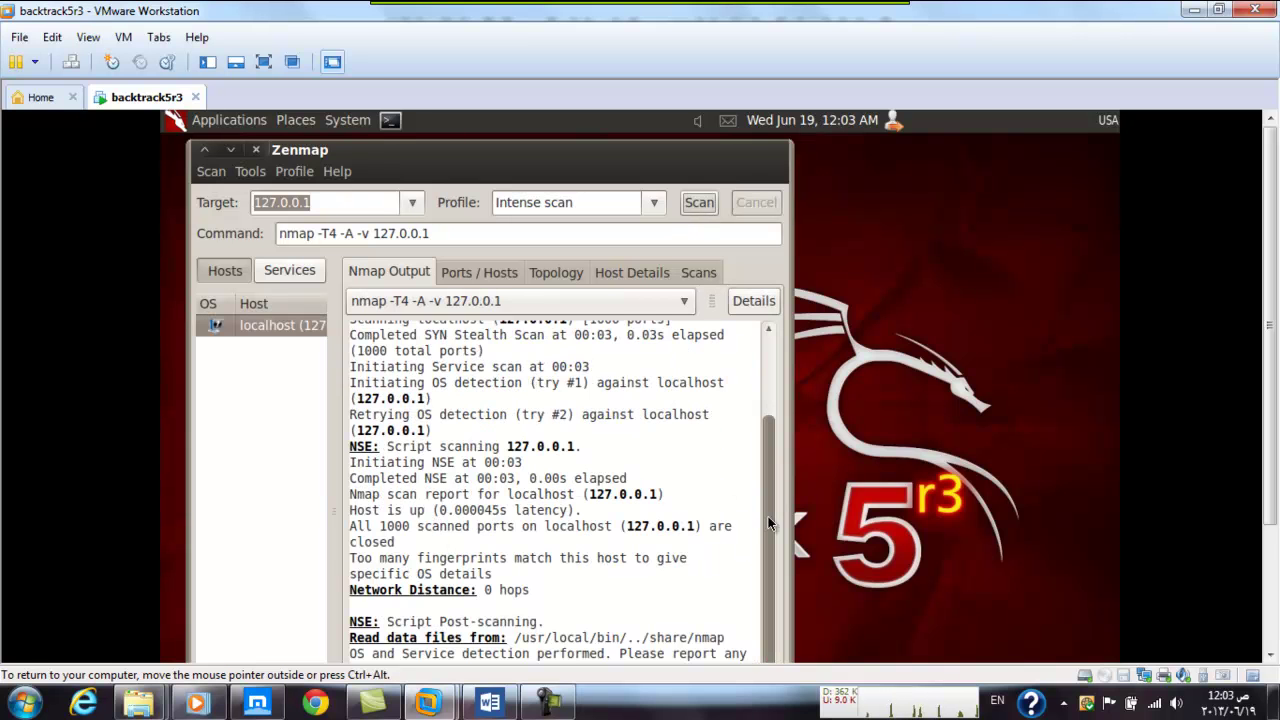
Show the BackTrack virtual machine full screen and move the Zenmap window toward the middle of the desktop
{"action": "left_click", "coordinate": [242, 68]}
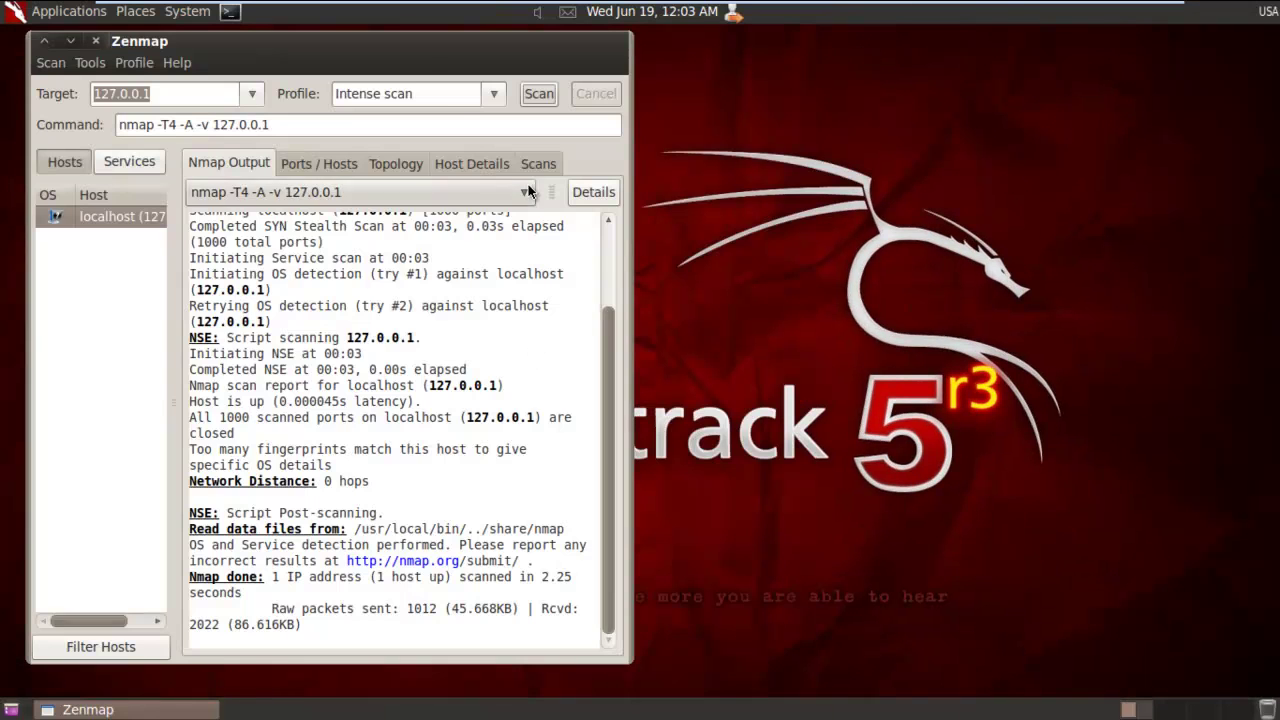
{"action": "left_click_drag", "start_coordinate": [406, 50], "coordinate": [645, 48]}
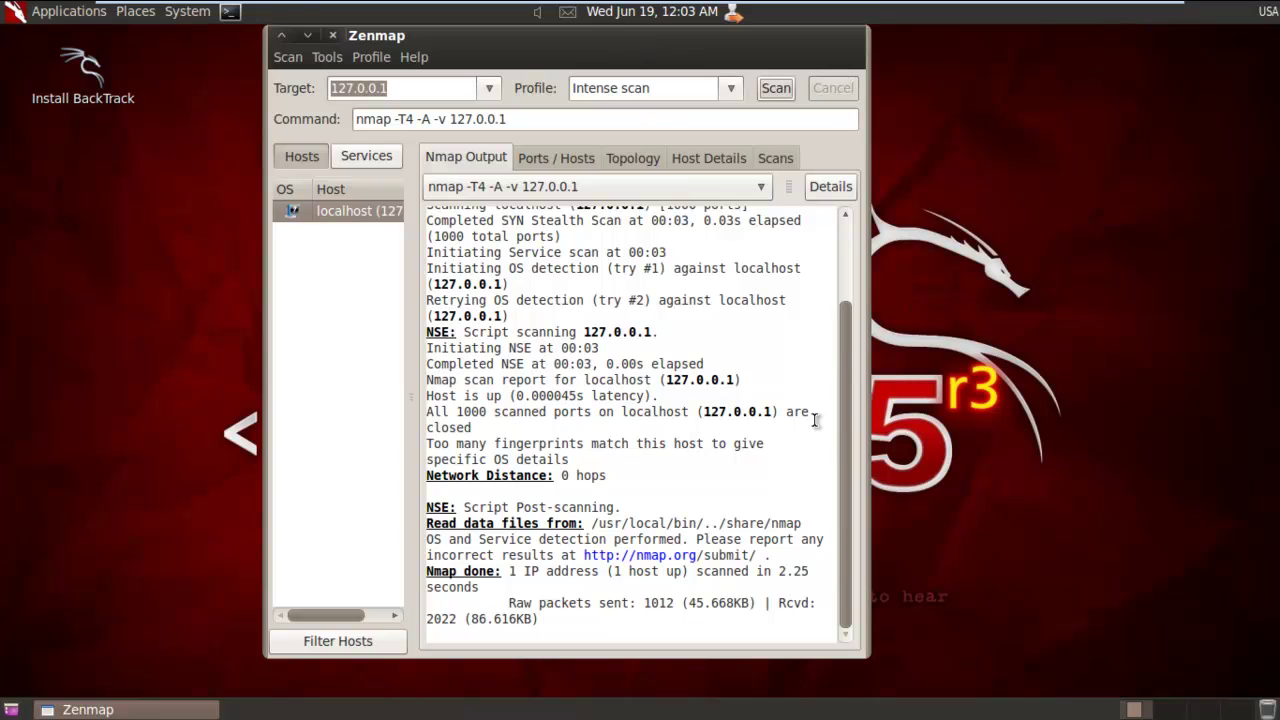
Review the Nmap output of the 127.0.0.1 scan, including host latency, port status and the final summary
{"action": "left_click_drag", "start_coordinate": [844, 461], "coordinate": [848, 318]}
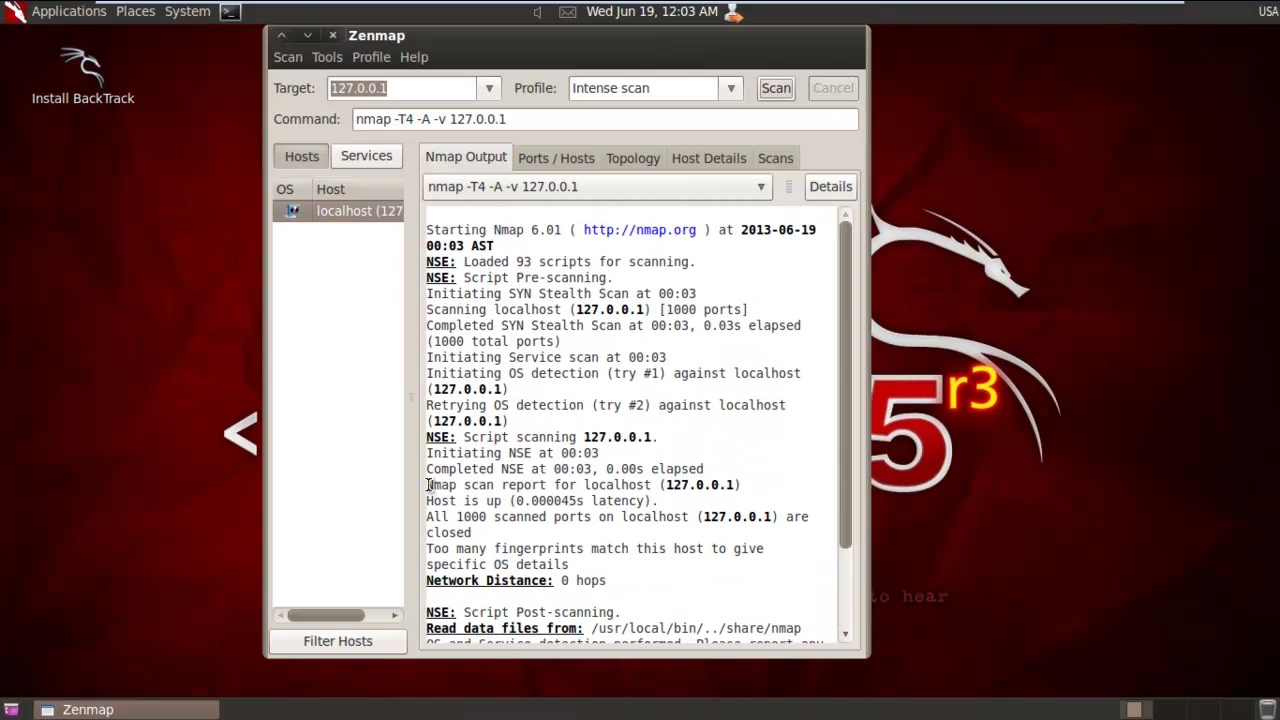
{"action": "left_click_drag", "start_coordinate": [515, 500], "coordinate": [645, 500]}
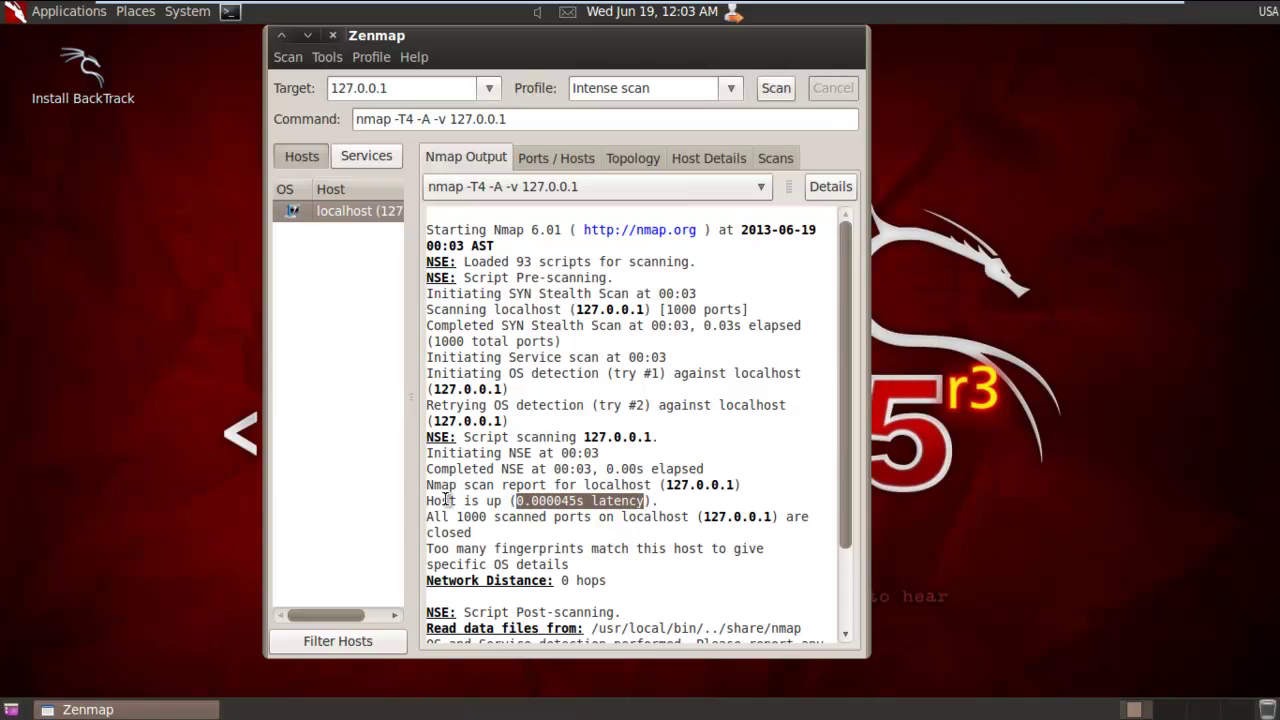
{"action": "left_click_drag", "start_coordinate": [456, 516], "coordinate": [688, 518]}
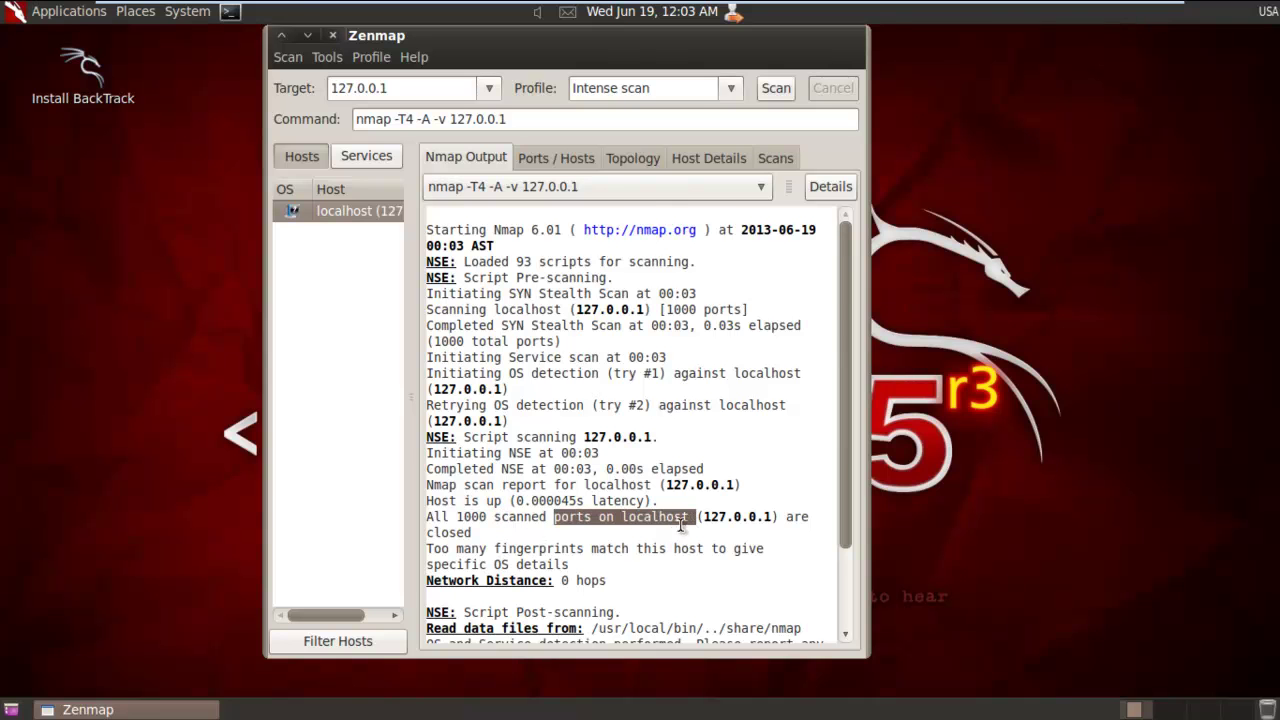
{"action": "scroll", "coordinate": [600, 565], "scroll_direction": "down", "scroll_amount": 2}
{"action": "left_click_drag", "start_coordinate": [510, 571], "coordinate": [690, 575]}
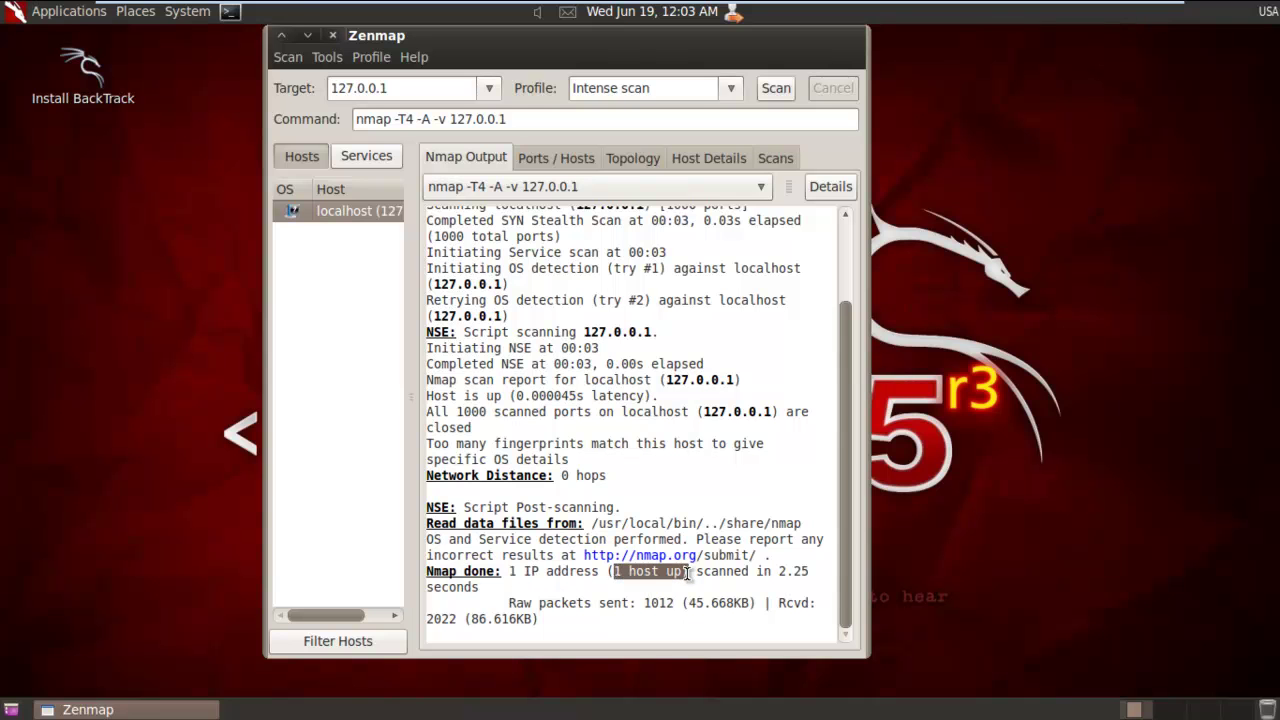
{"action": "scroll", "coordinate": [690, 577], "scroll_direction": "up", "scroll_amount": 2}
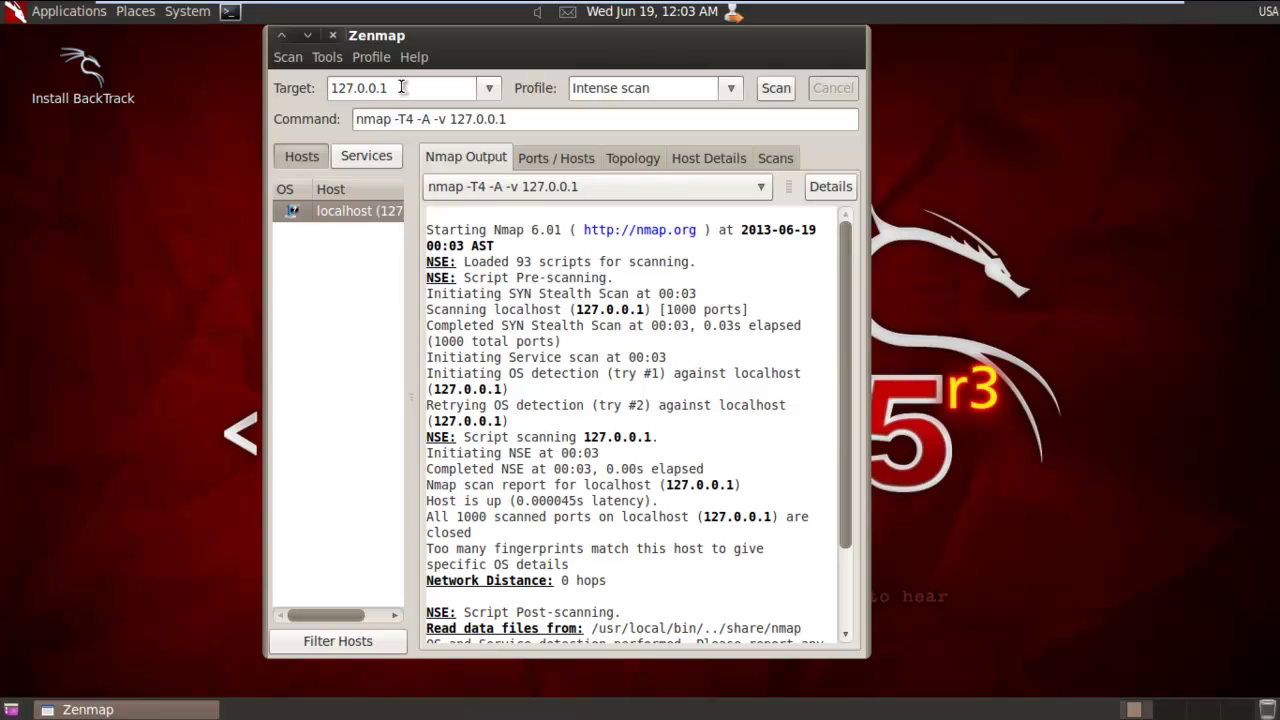
Inspect the services, ports, network topology and host details of the 127.0.0.1 scan
{"action": "left_click", "coordinate": [355, 158]}
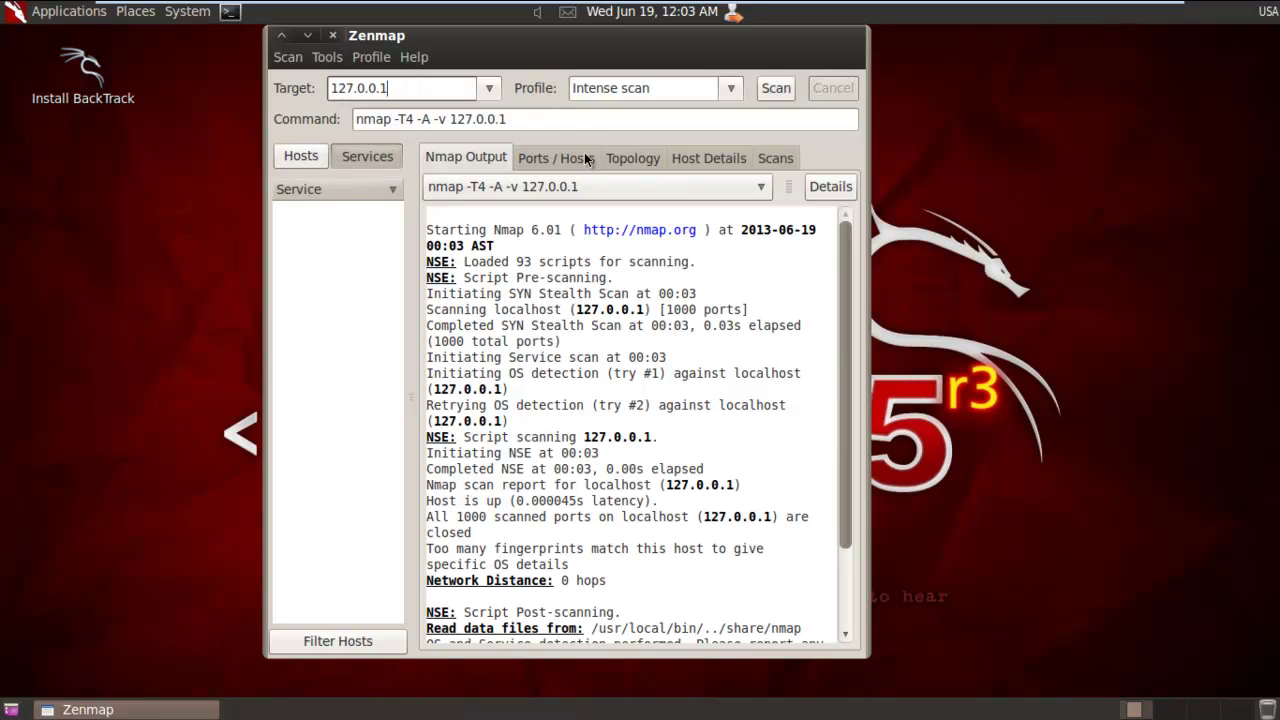
{"action": "left_click", "coordinate": [553, 157]}
{"action": "left_click", "coordinate": [651, 157]}
{"action": "left_click_drag", "start_coordinate": [655, 401], "coordinate": [640, 335]}
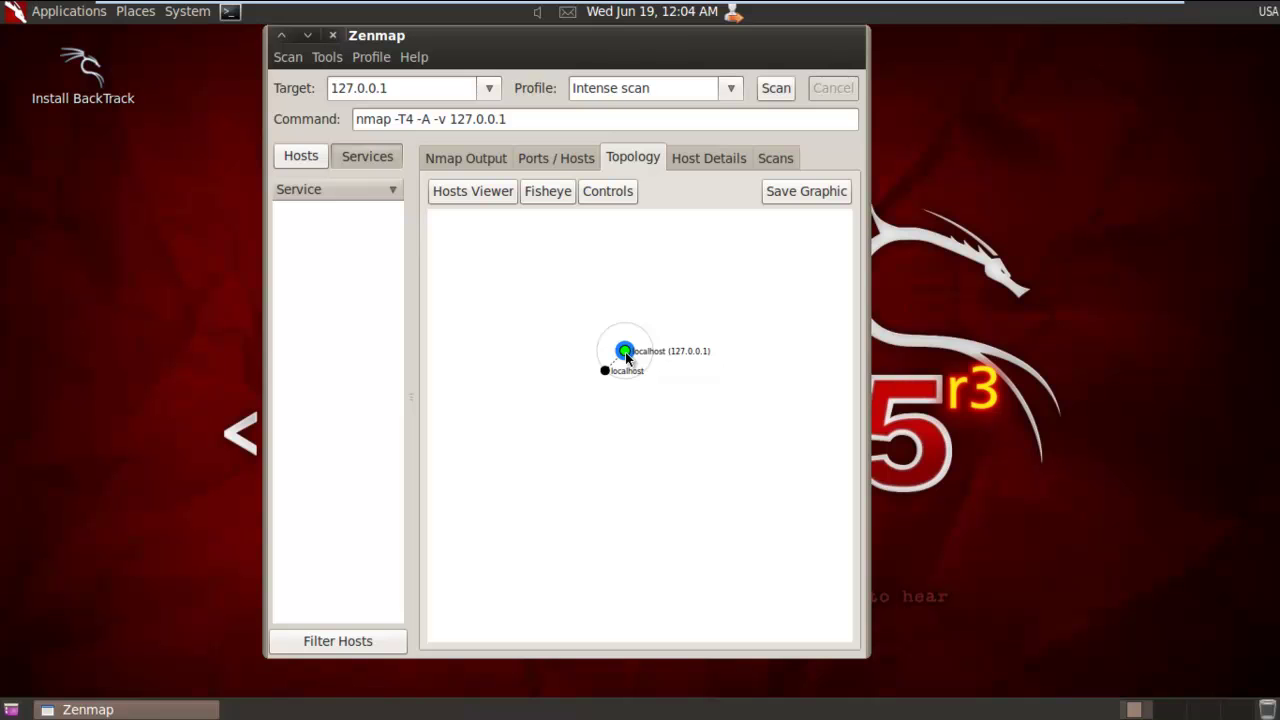
{"action": "left_click", "coordinate": [701, 152]}
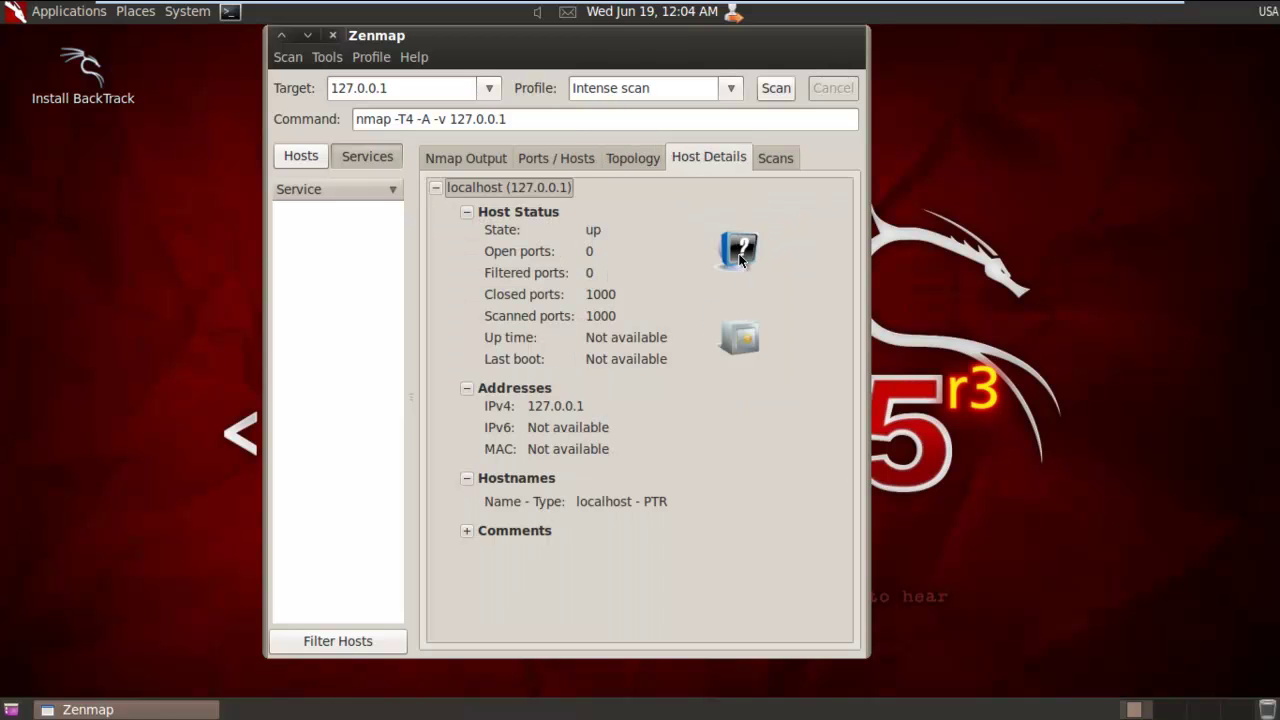
Remove the unsaved 127.0.0.1 scan from the scan list and return to the hosts list
{"action": "left_click", "coordinate": [770, 160]}
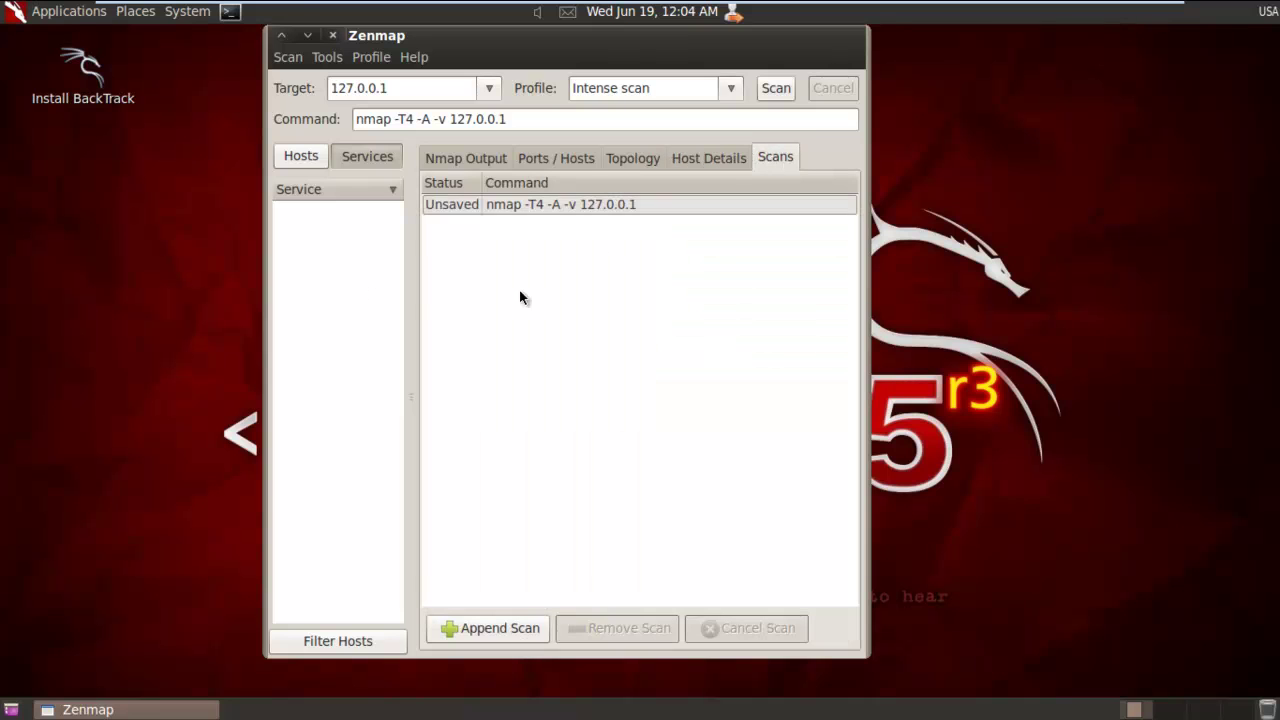
{"action": "left_click", "coordinate": [529, 205]}
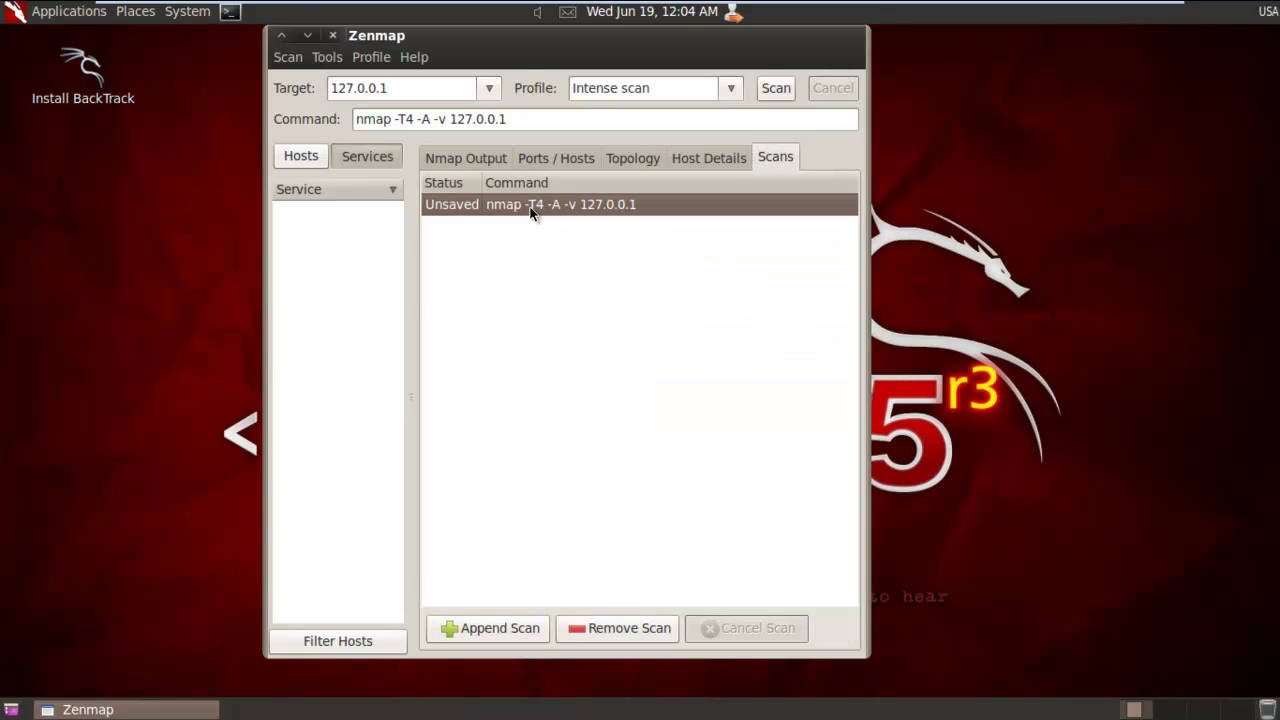
{"action": "left_click", "coordinate": [581, 626]}
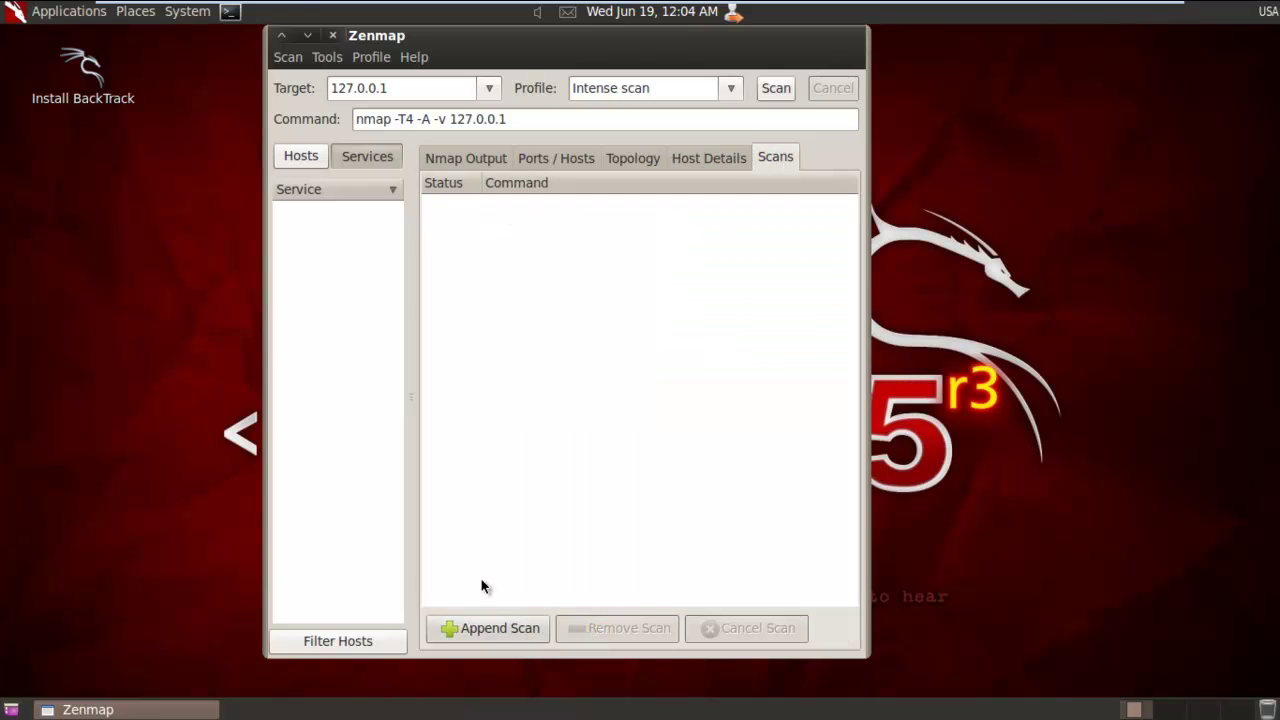
{"action": "left_click", "coordinate": [303, 163]}
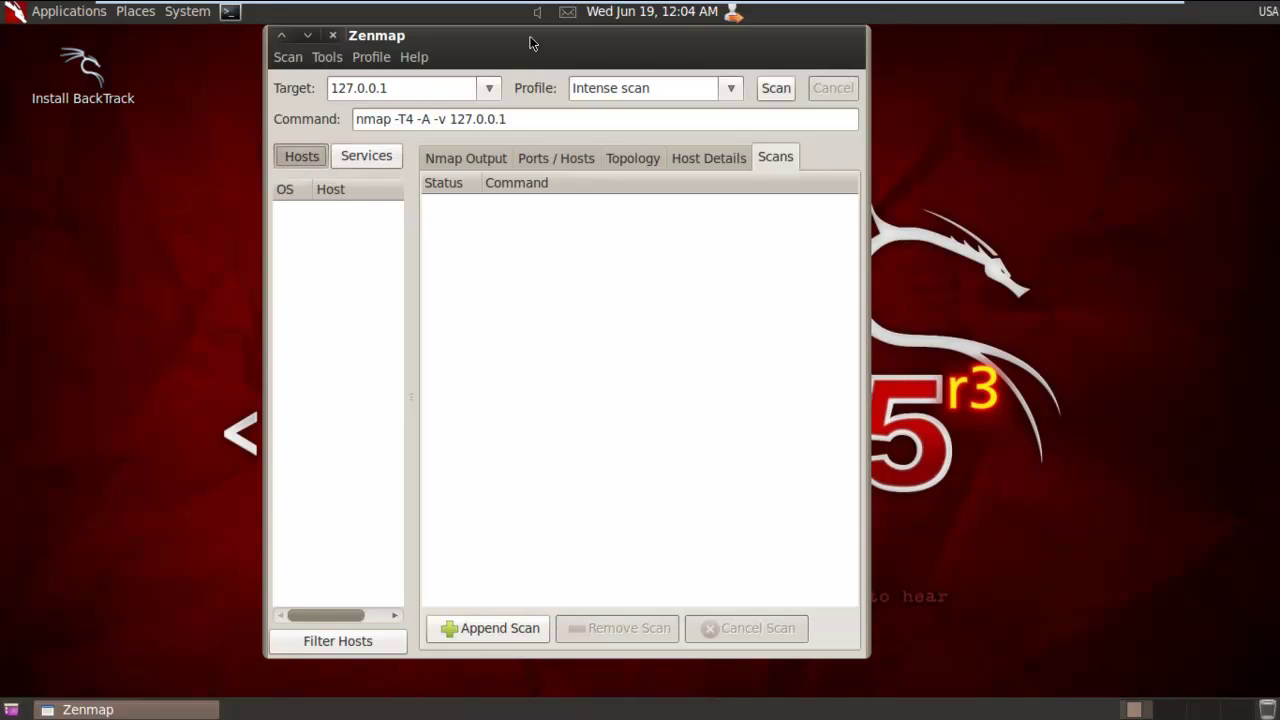
Run a Quick scan against the target 192.168.2.100
{"action": "left_click_drag", "start_coordinate": [529, 40], "coordinate": [515, 74]}
{"action": "left_click_drag", "start_coordinate": [388, 122], "coordinate": [277, 121]}
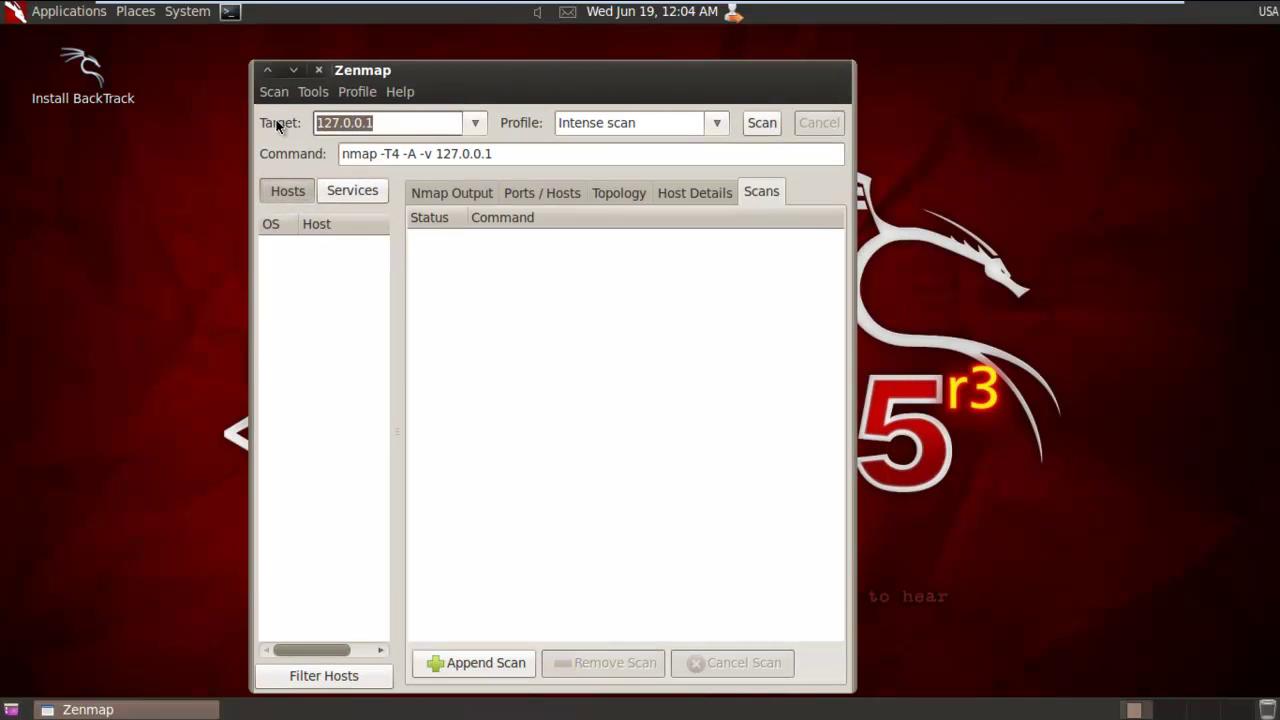
{"action": "key", "text": "BackSpace"}
{"action": "type", "text": "192"}
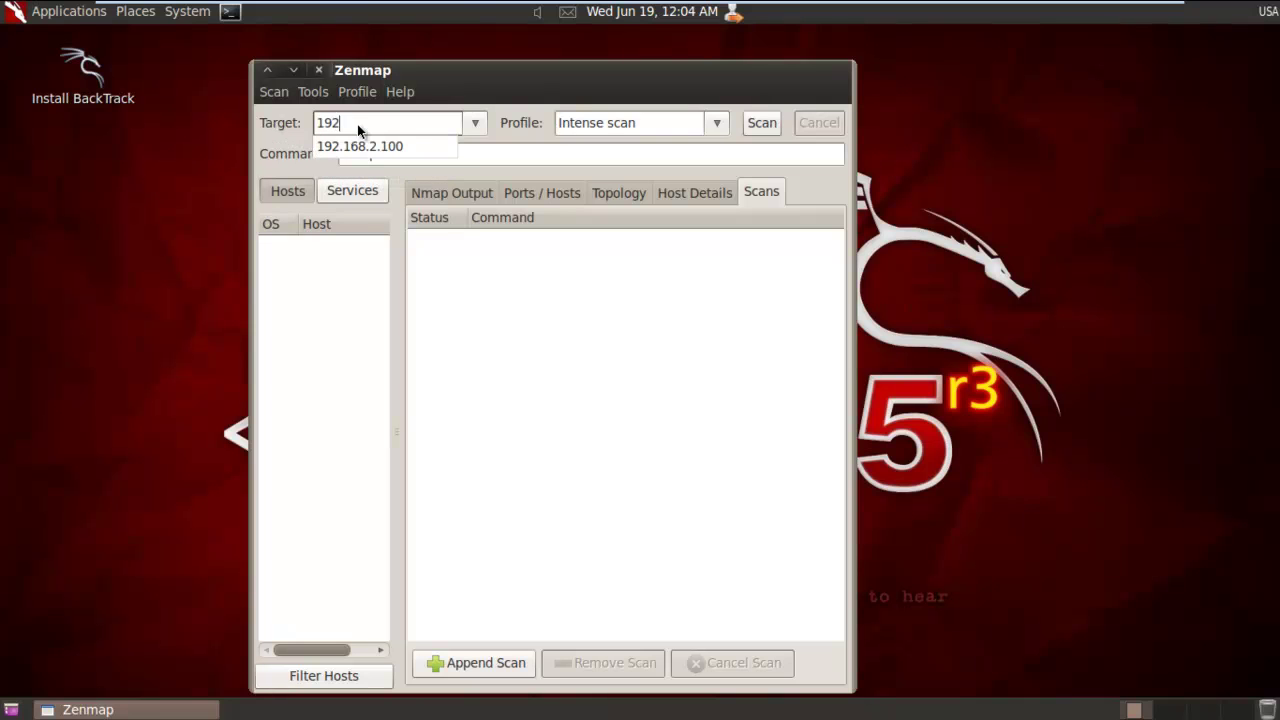
{"action": "type", "text": ".168.2.100"}
{"action": "left_click", "coordinate": [696, 123]}
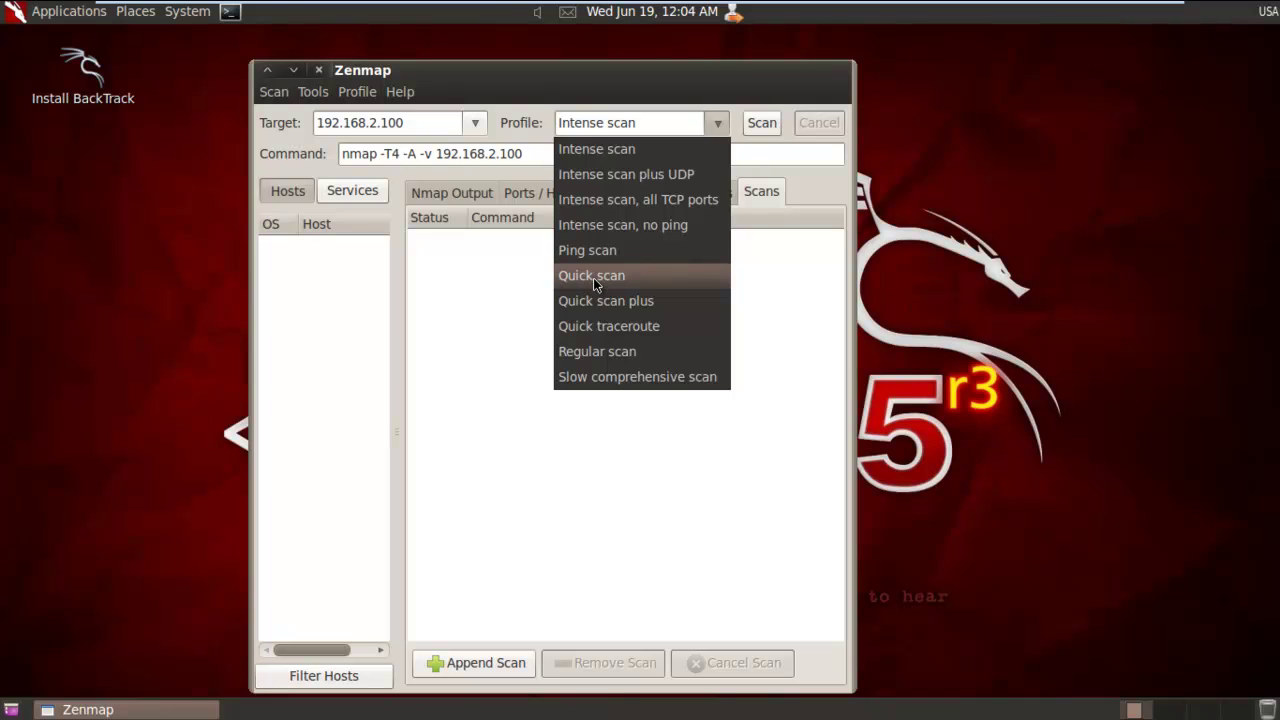
{"action": "left_click", "coordinate": [593, 277]}
{"action": "left_click", "coordinate": [762, 123]}
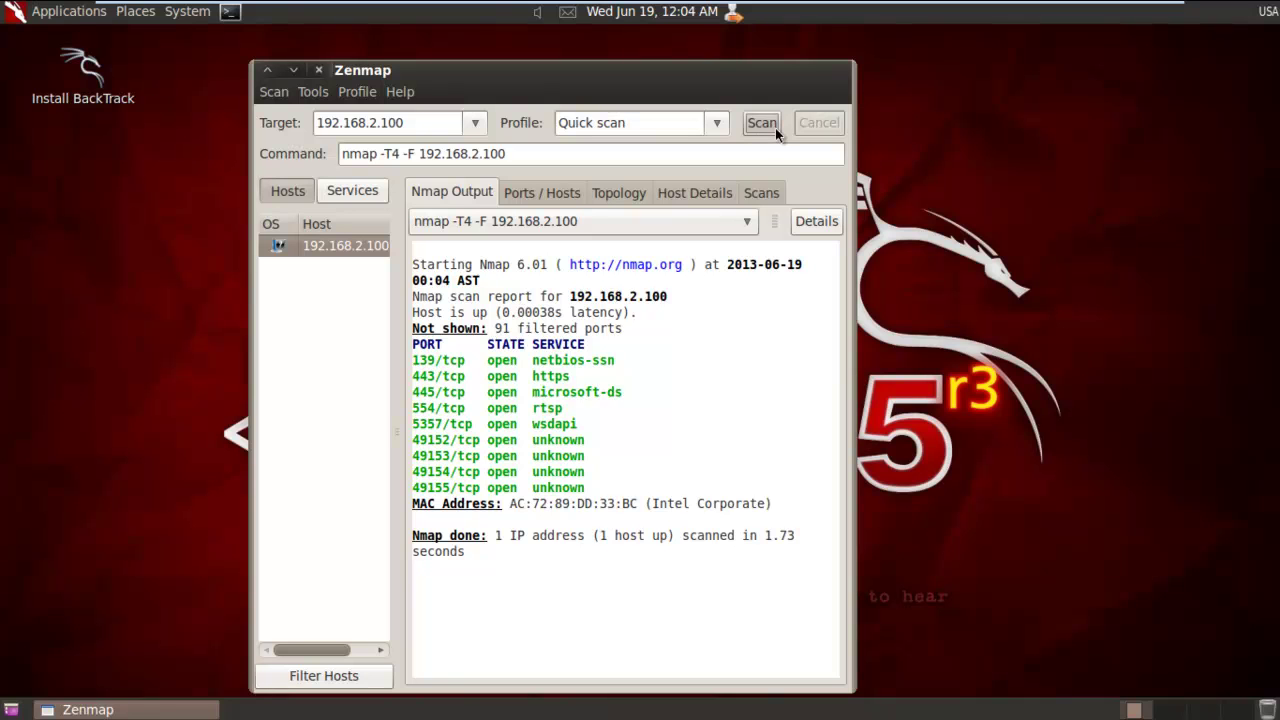
Read through the open port lines in the Nmap output for 192.168.2.100 one by one
{"action": "left_click_drag", "start_coordinate": [412, 360], "coordinate": [616, 362]}
{"action": "left_click_drag", "start_coordinate": [414, 376], "coordinate": [580, 378]}
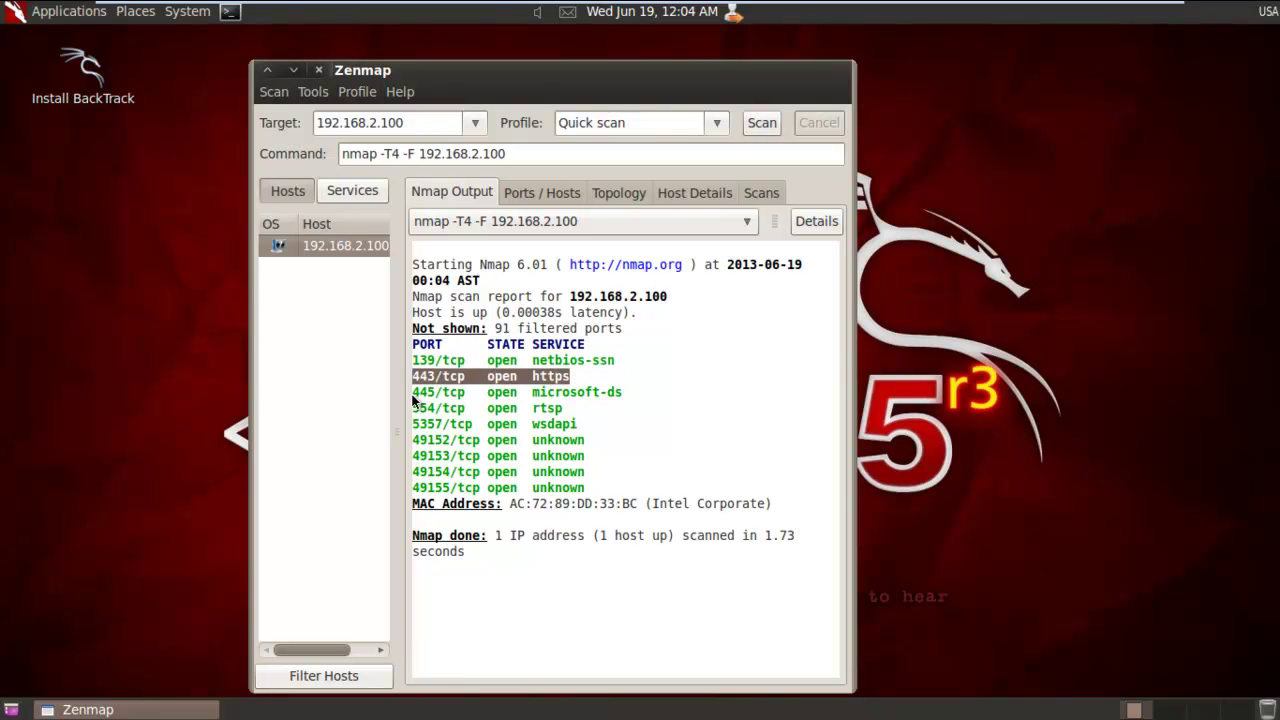
{"action": "mouse_move", "coordinate": [412, 392]}
{"action": "left_mouse_down"}
{"action": "mouse_move", "coordinate": [627, 392]}
{"action": "mouse_move", "coordinate": [556, 408]}
{"action": "mouse_move", "coordinate": [410, 408]}
{"action": "left_mouse_up"}
{"action": "left_click_drag", "start_coordinate": [580, 424], "coordinate": [410, 424]}
{"action": "left_click_drag", "start_coordinate": [586, 440], "coordinate": [420, 440]}
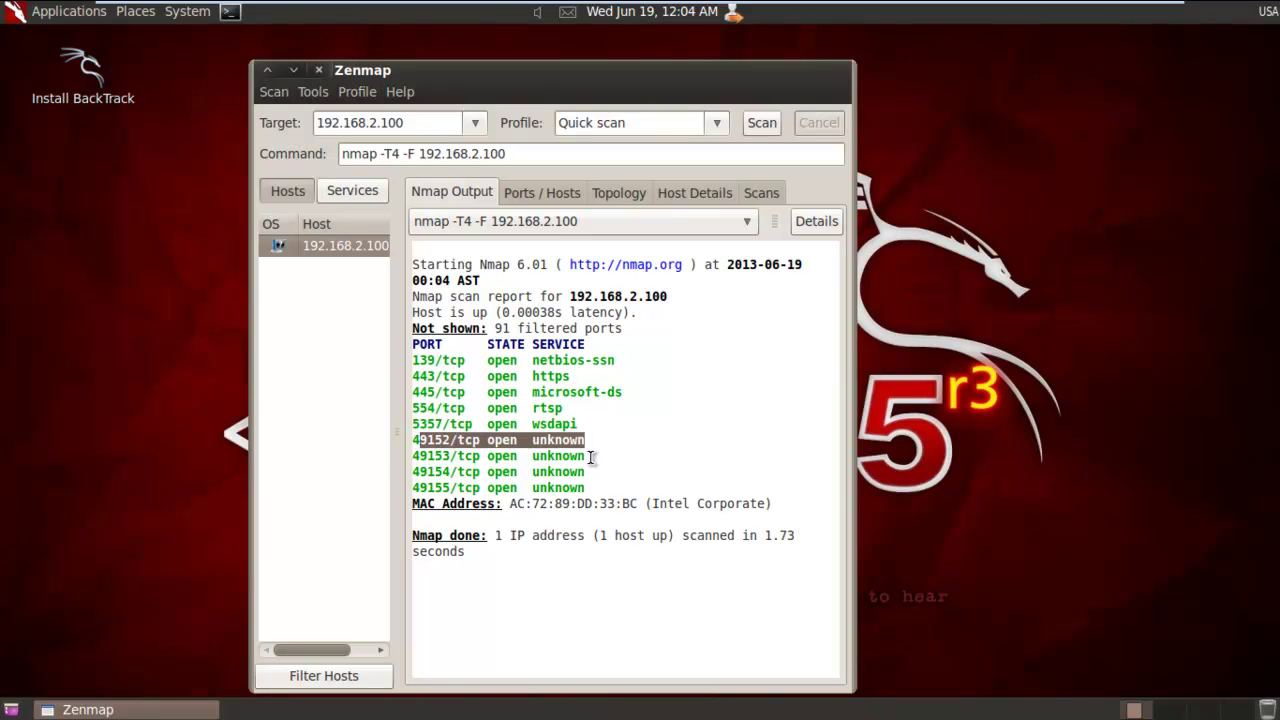
{"action": "left_click_drag", "start_coordinate": [591, 457], "coordinate": [398, 457]}
{"action": "left_click_drag", "start_coordinate": [586, 472], "coordinate": [398, 471]}
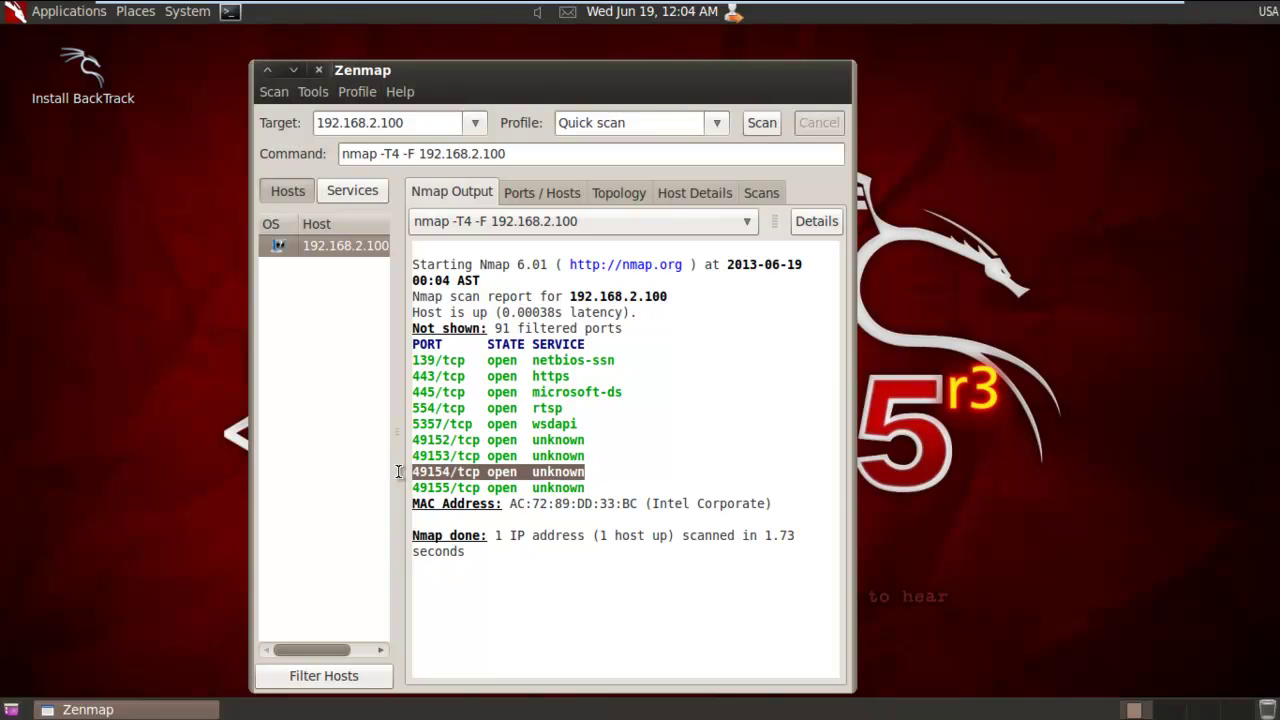
{"action": "left_click_drag", "start_coordinate": [586, 488], "coordinate": [372, 491]}
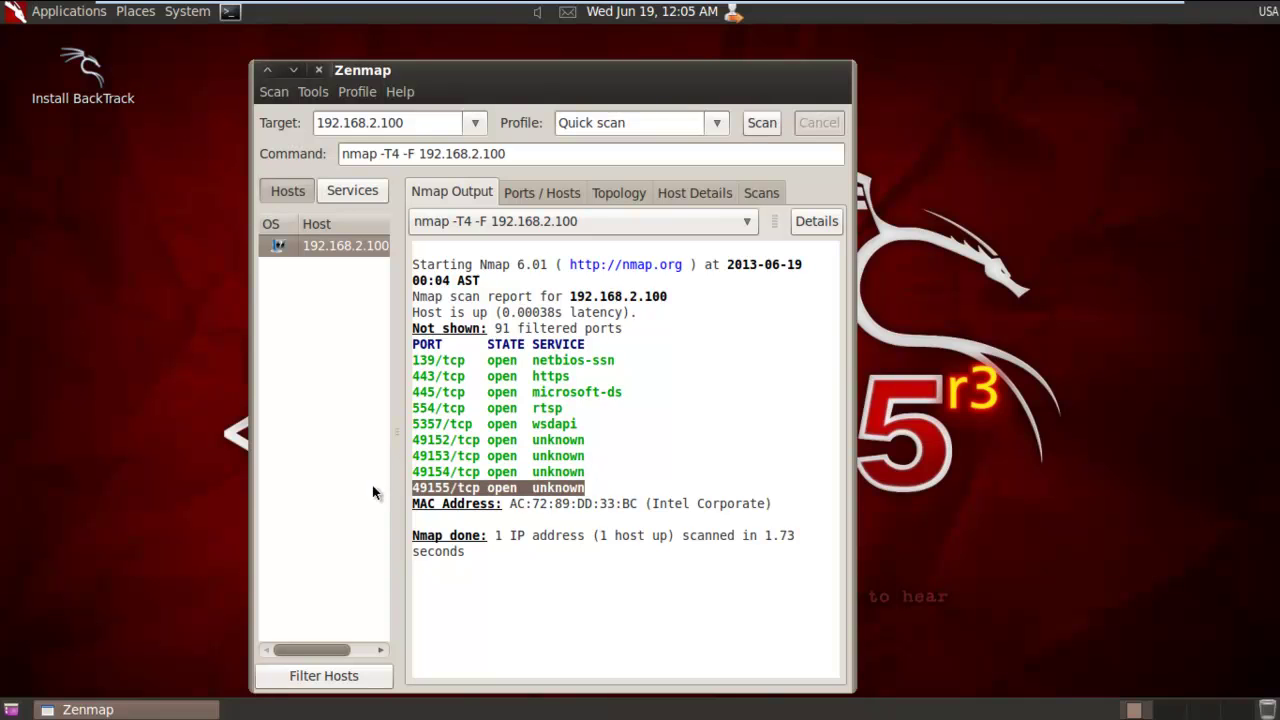
Examine each entry in the port table for 192.168.2.100, dismissing the DFX trial message
{"action": "left_click", "coordinate": [546, 192]}
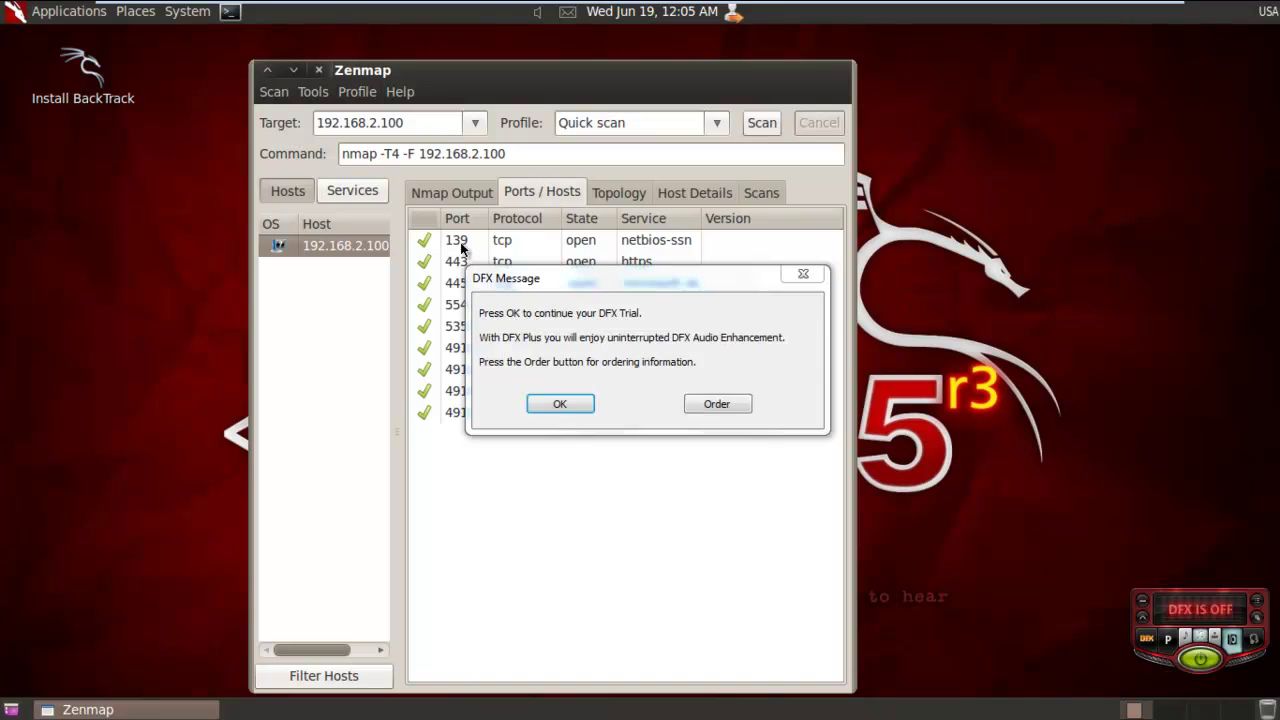
{"action": "left_click", "coordinate": [560, 404]}
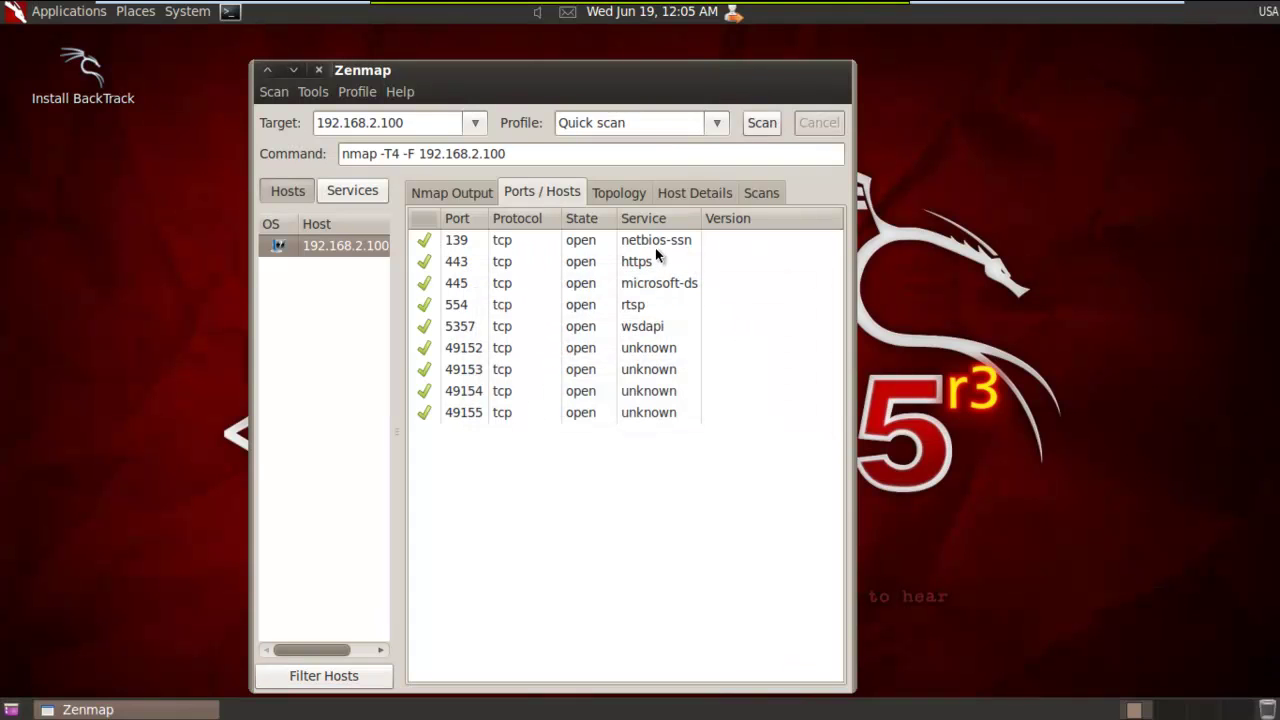
{"action": "left_click", "coordinate": [603, 240]}
{"action": "left_click", "coordinate": [593, 266]}
{"action": "left_click", "coordinate": [588, 287]}
{"action": "left_click", "coordinate": [585, 309]}
{"action": "left_click", "coordinate": [622, 290]}
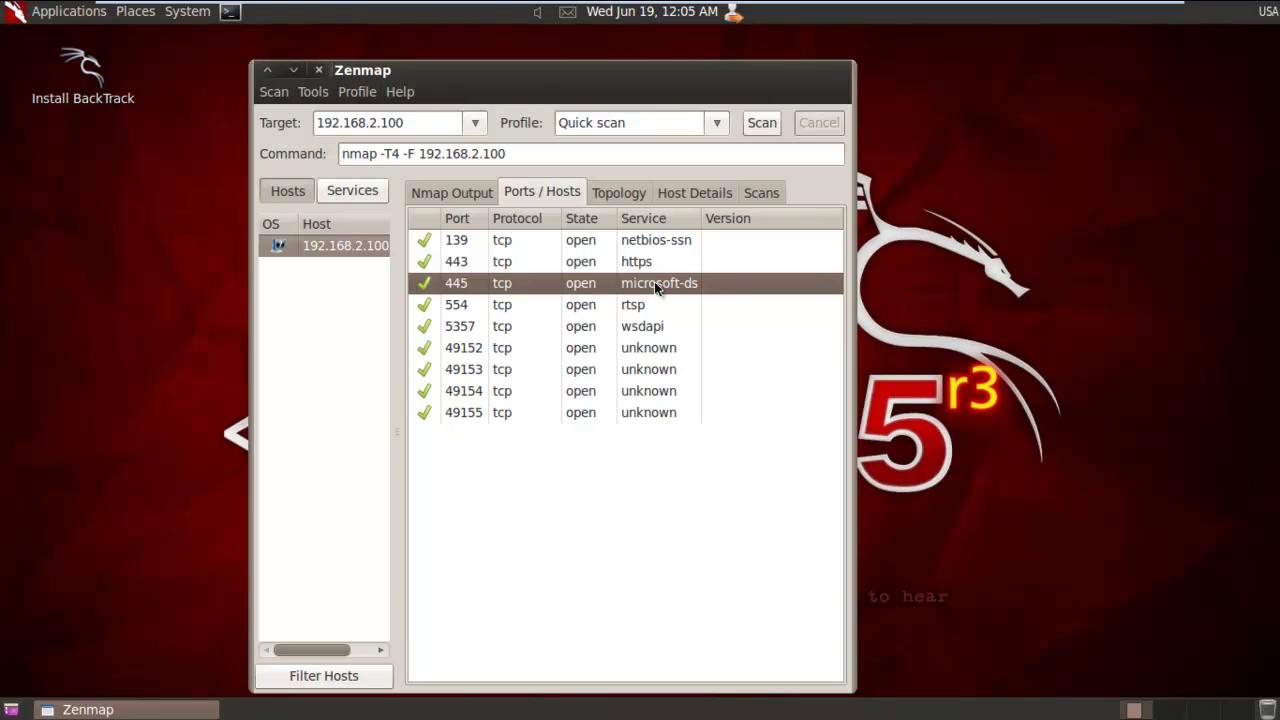
{"action": "left_click", "coordinate": [580, 308]}
{"action": "left_click", "coordinate": [578, 331]}
{"action": "left_click", "coordinate": [578, 348]}
{"action": "left_click", "coordinate": [579, 370]}
{"action": "left_click", "coordinate": [580, 391]}
{"action": "left_click", "coordinate": [580, 413]}
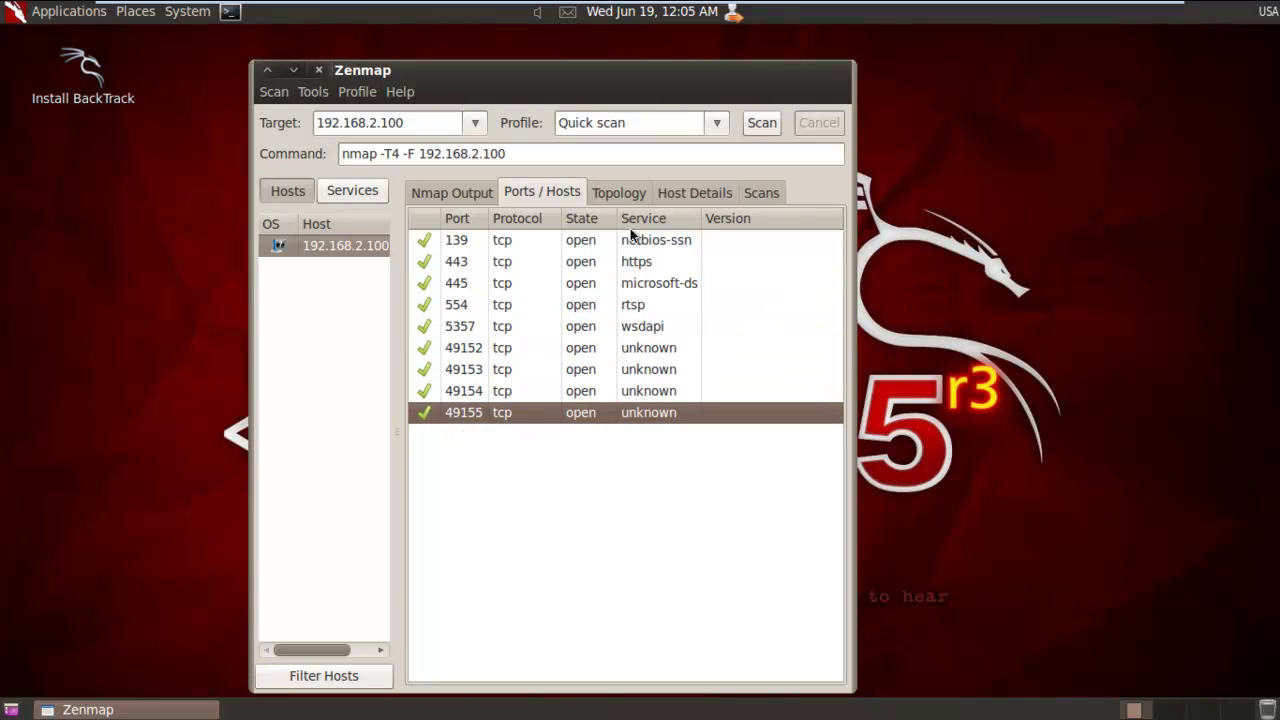
Inspect the network topology and host details for 192.168.2.100
{"action": "left_click", "coordinate": [631, 194]}
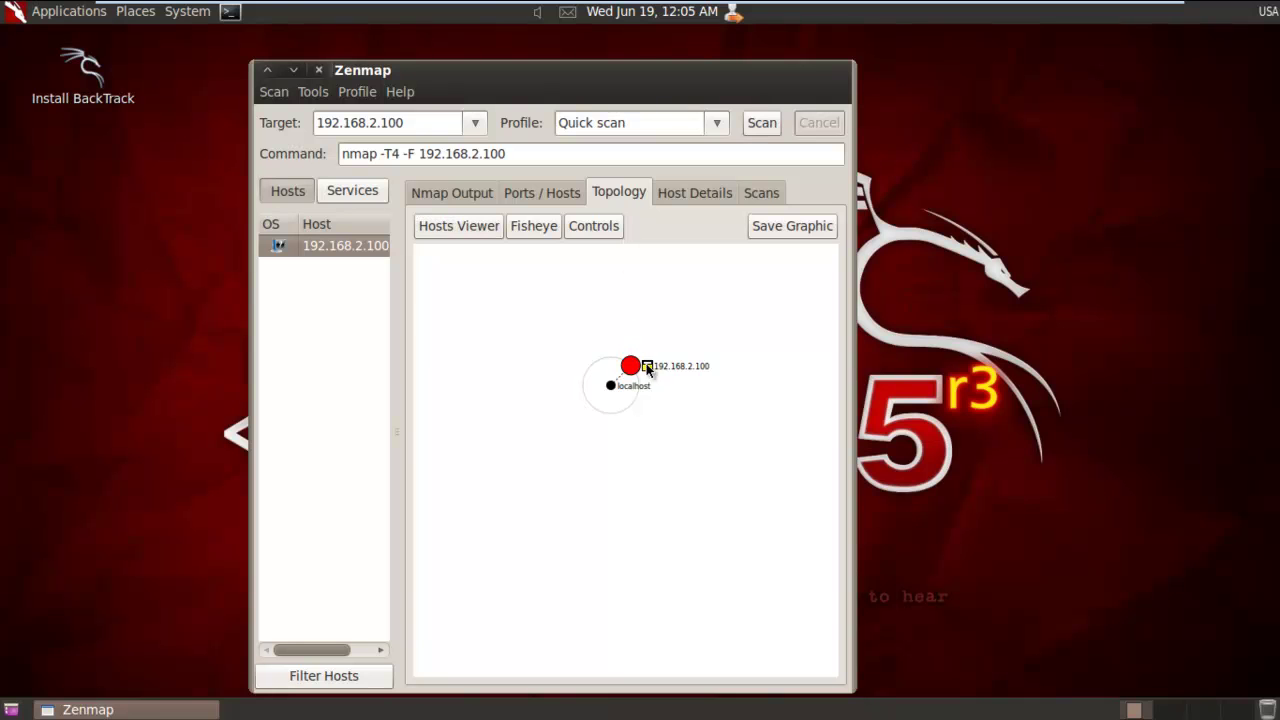
{"action": "left_click", "coordinate": [670, 192]}
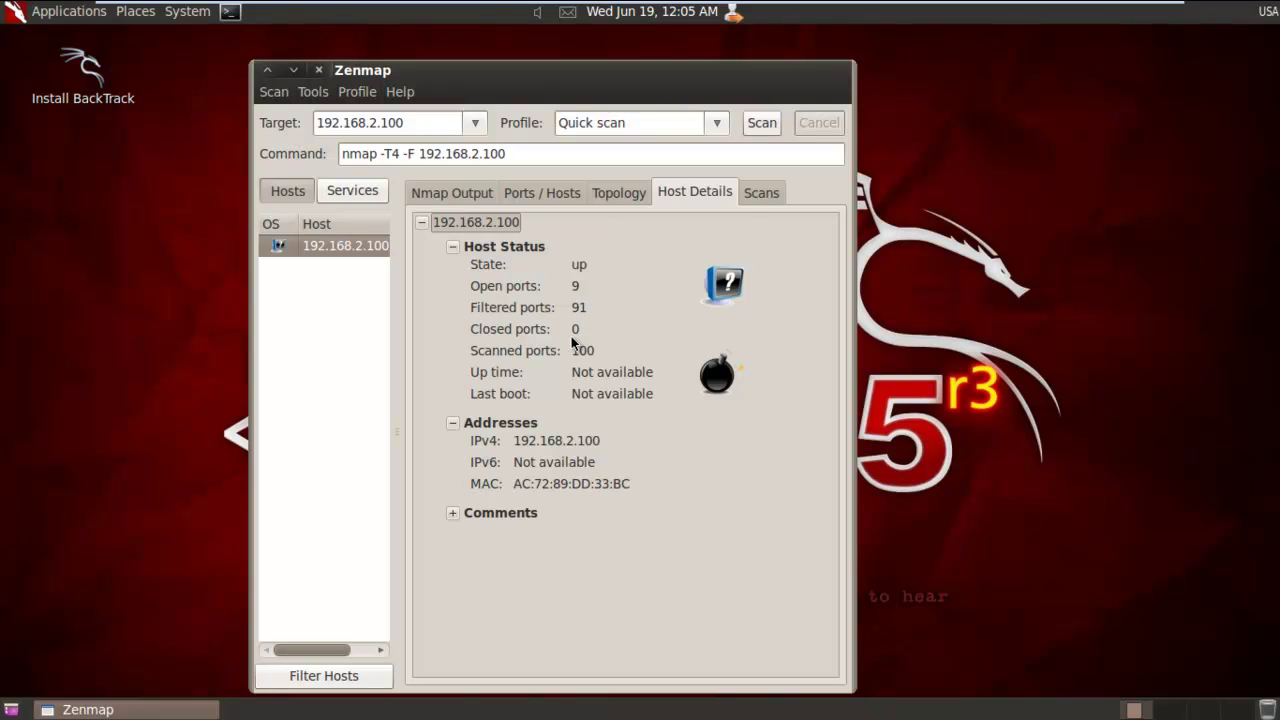
Remove the unsaved 192.168.2.100 scan from the scan list
{"action": "left_click", "coordinate": [765, 195]}
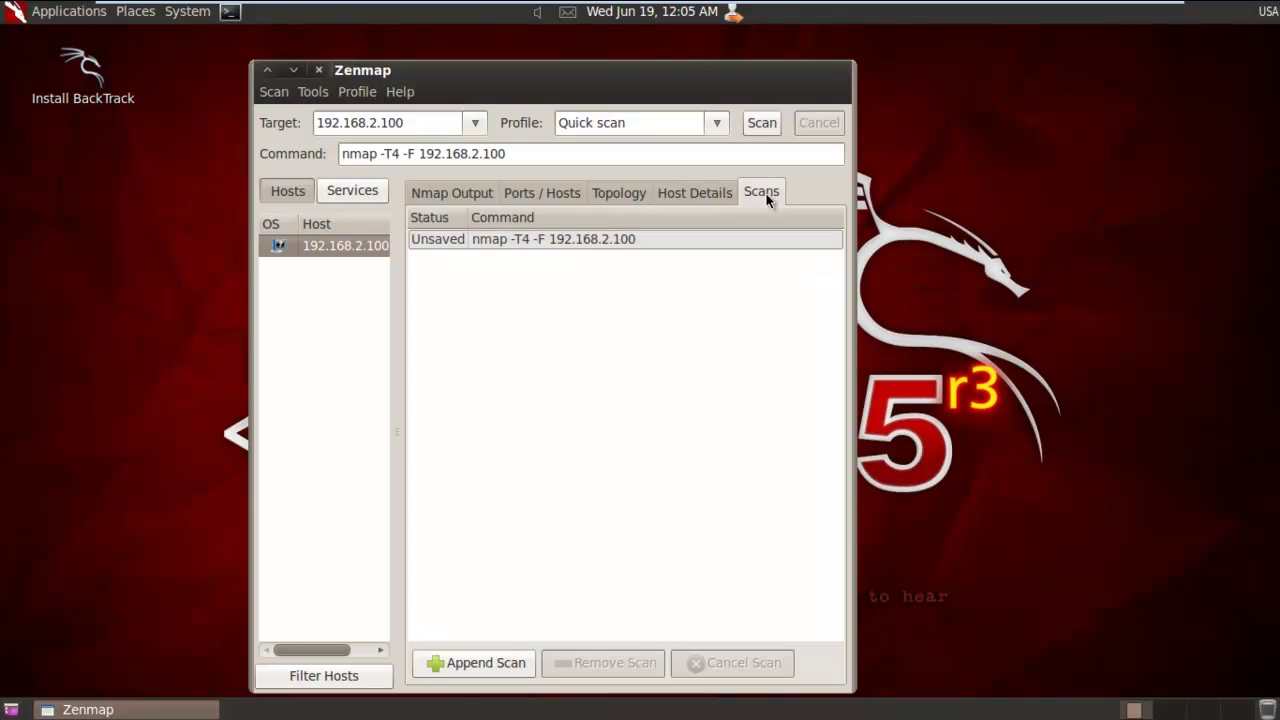
{"action": "left_click", "coordinate": [512, 242]}
{"action": "left_click", "coordinate": [579, 662]}
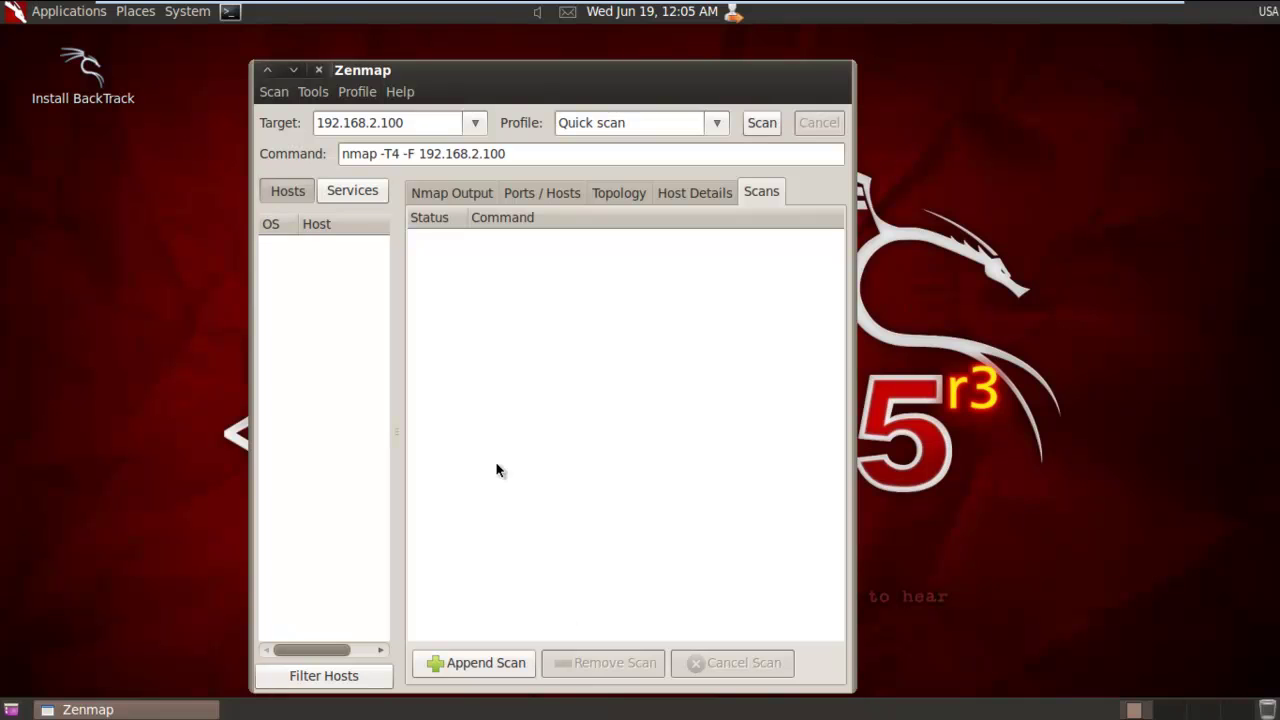
{"action": "left_click_drag", "start_coordinate": [414, 122], "coordinate": [228, 123]}
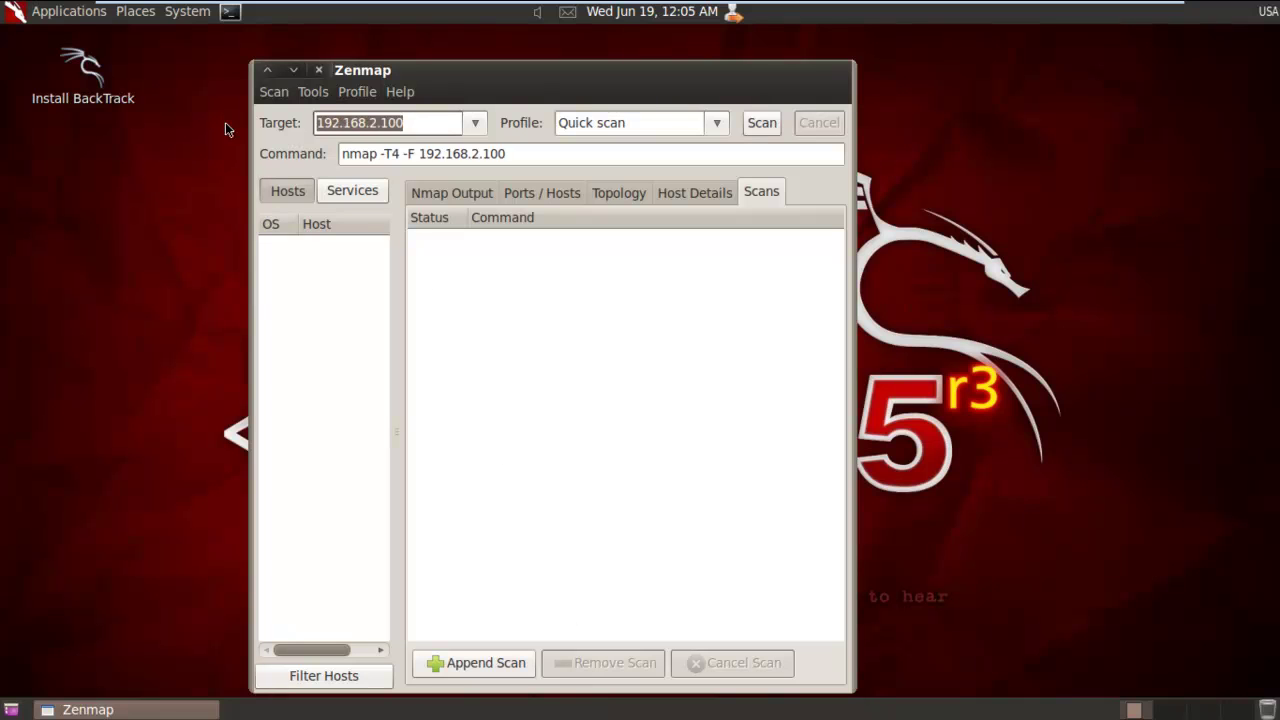
{"action": "key", "text": "BackSpace"}
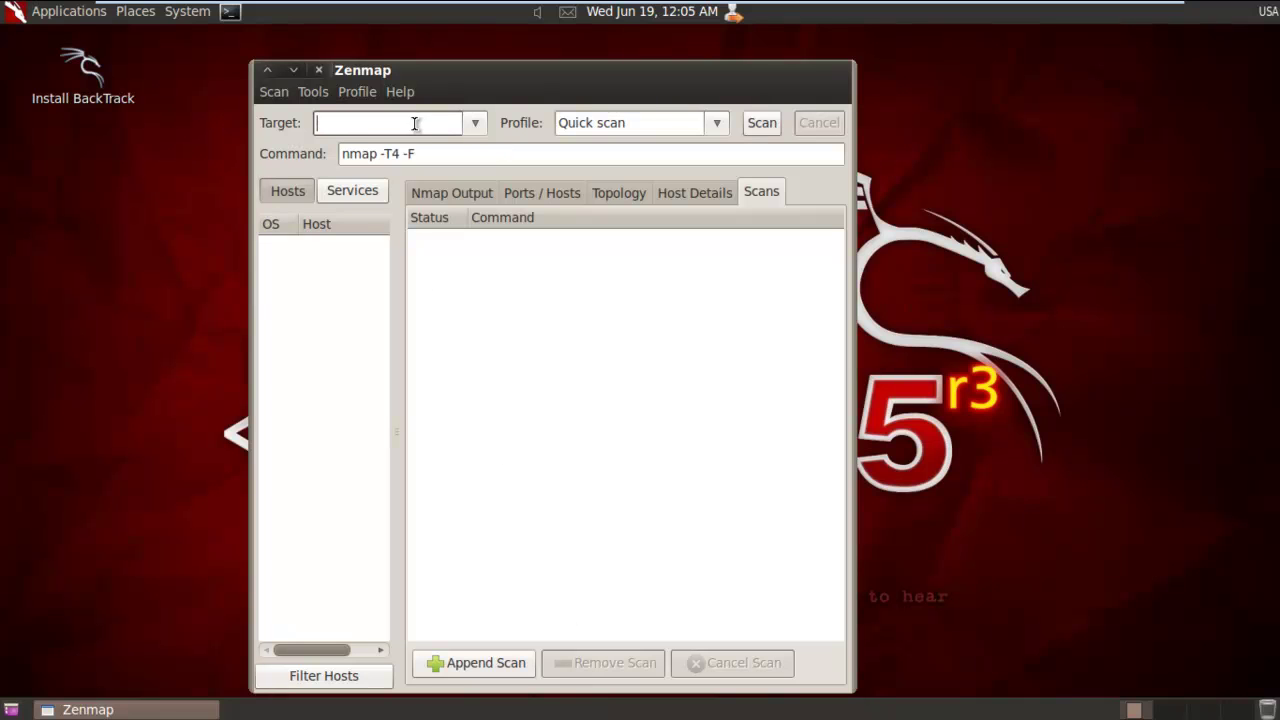
{"action": "left_click", "coordinate": [719, 126]}
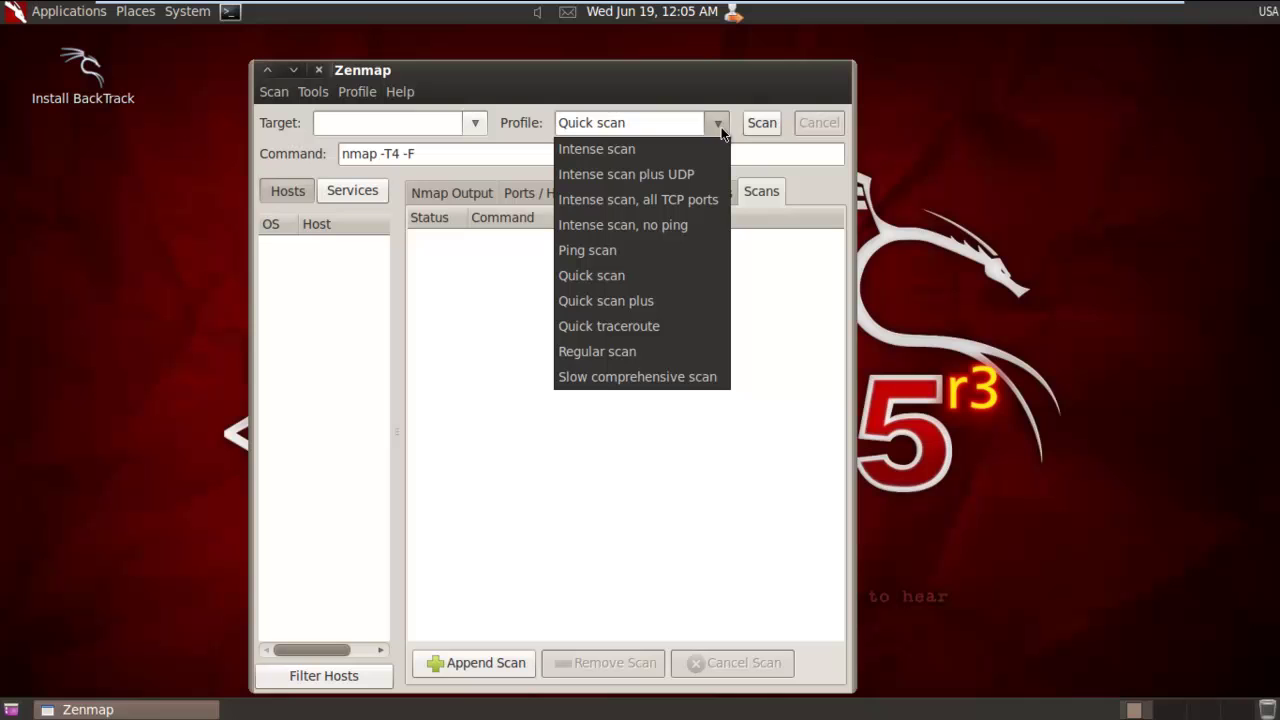
{"action": "left_click", "coordinate": [595, 252]}
{"action": "left_click", "coordinate": [379, 125]}
{"action": "type", "text": "www.i"}
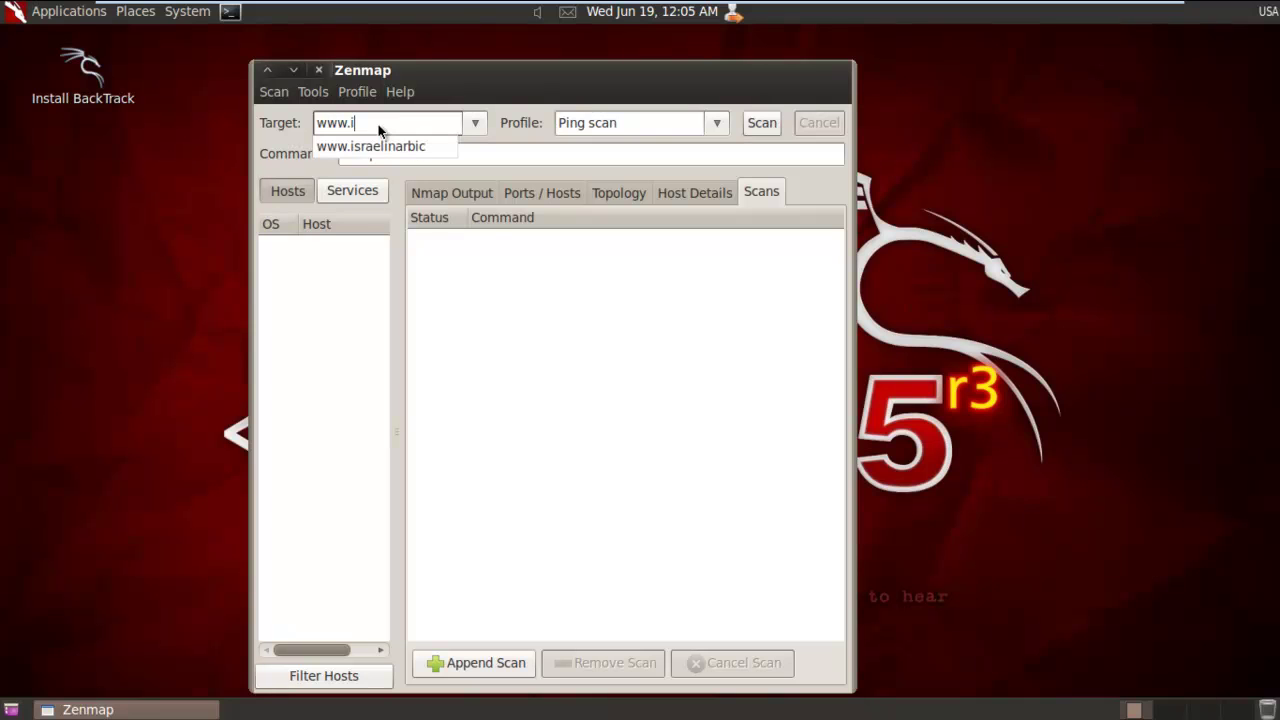
{"action": "type", "text": "sraelinar"}
{"action": "left_click", "coordinate": [380, 146]}
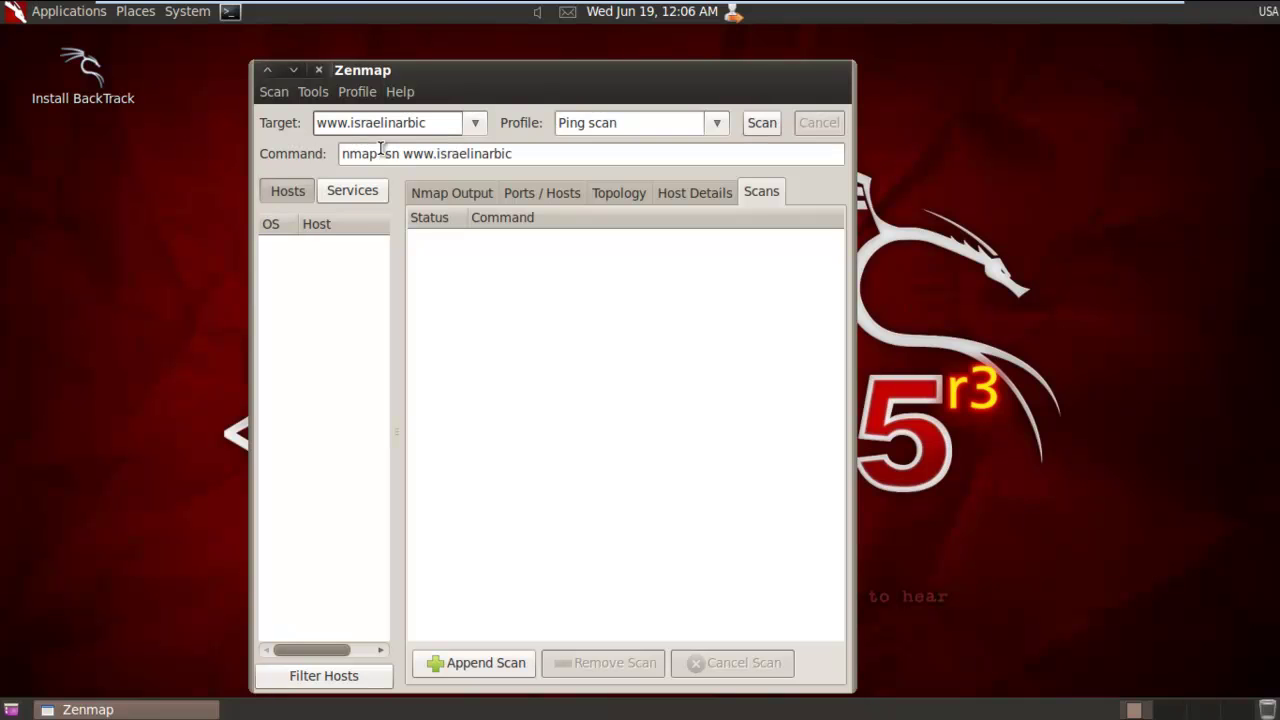
{"action": "type", "text": ".com"}
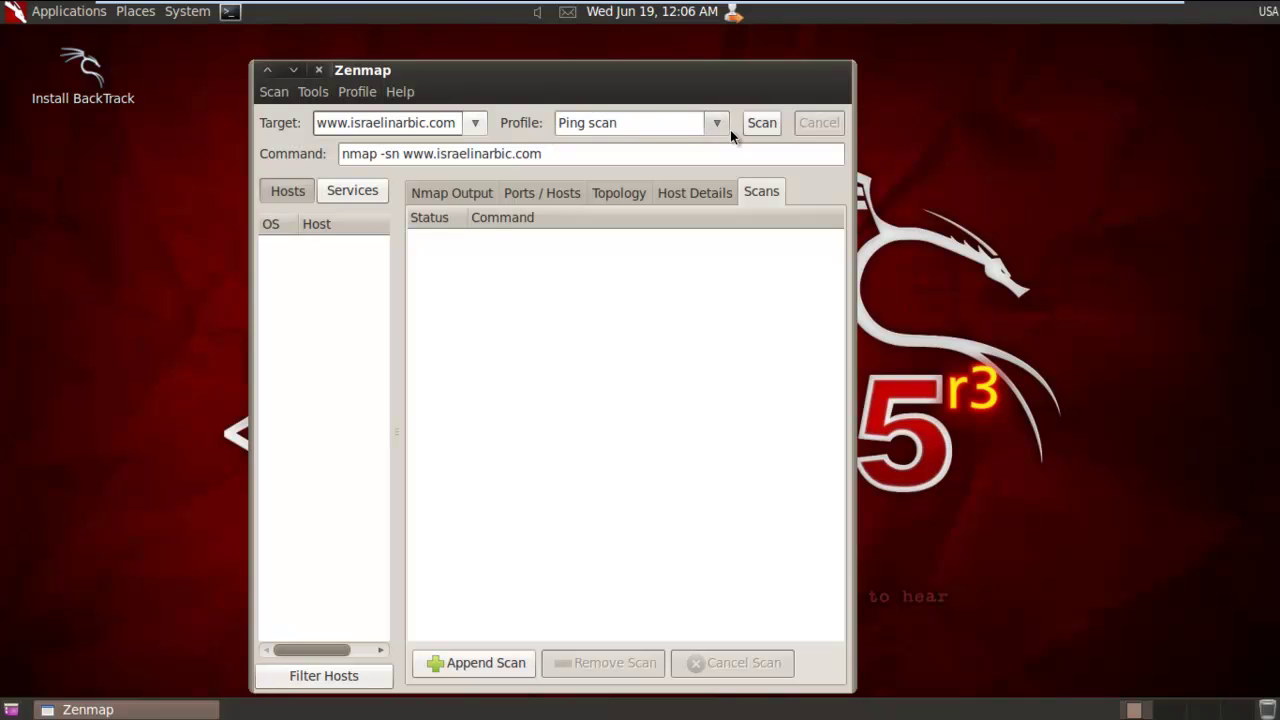
{"action": "left_click", "coordinate": [762, 123]}
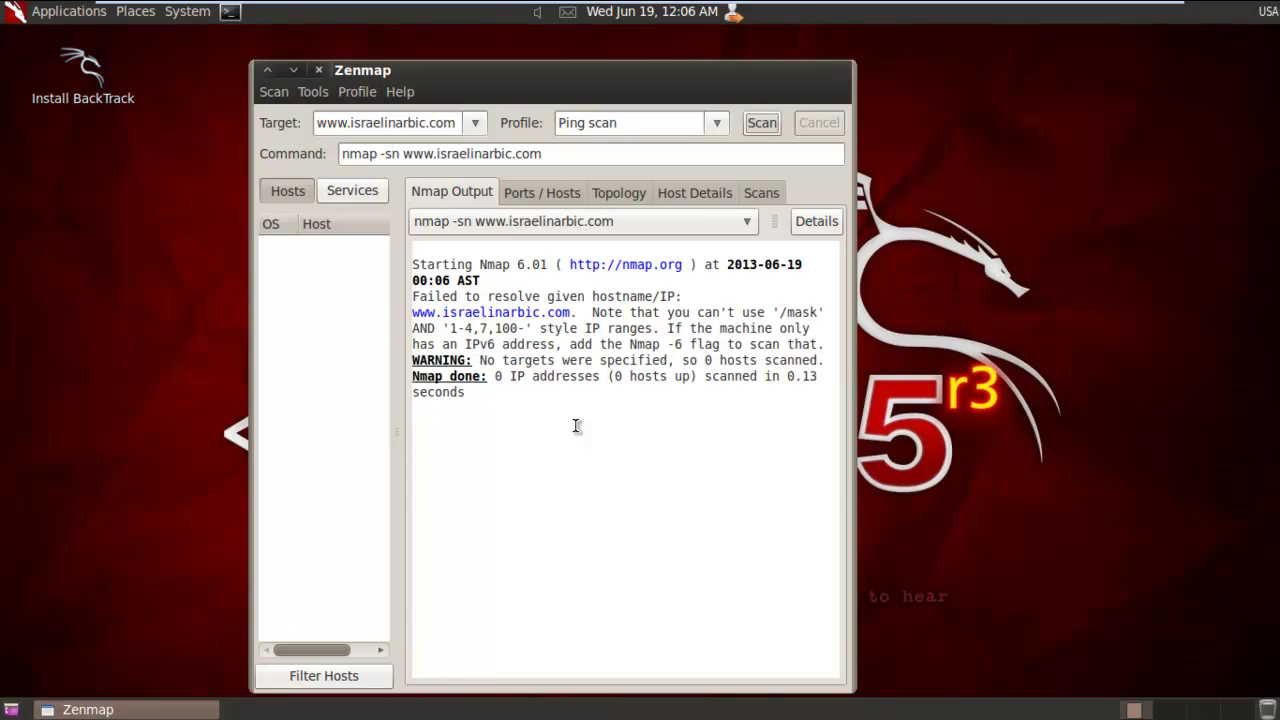
{"action": "left_click_drag", "start_coordinate": [414, 345], "coordinate": [785, 345]}
{"action": "left_click", "coordinate": [575, 344]}
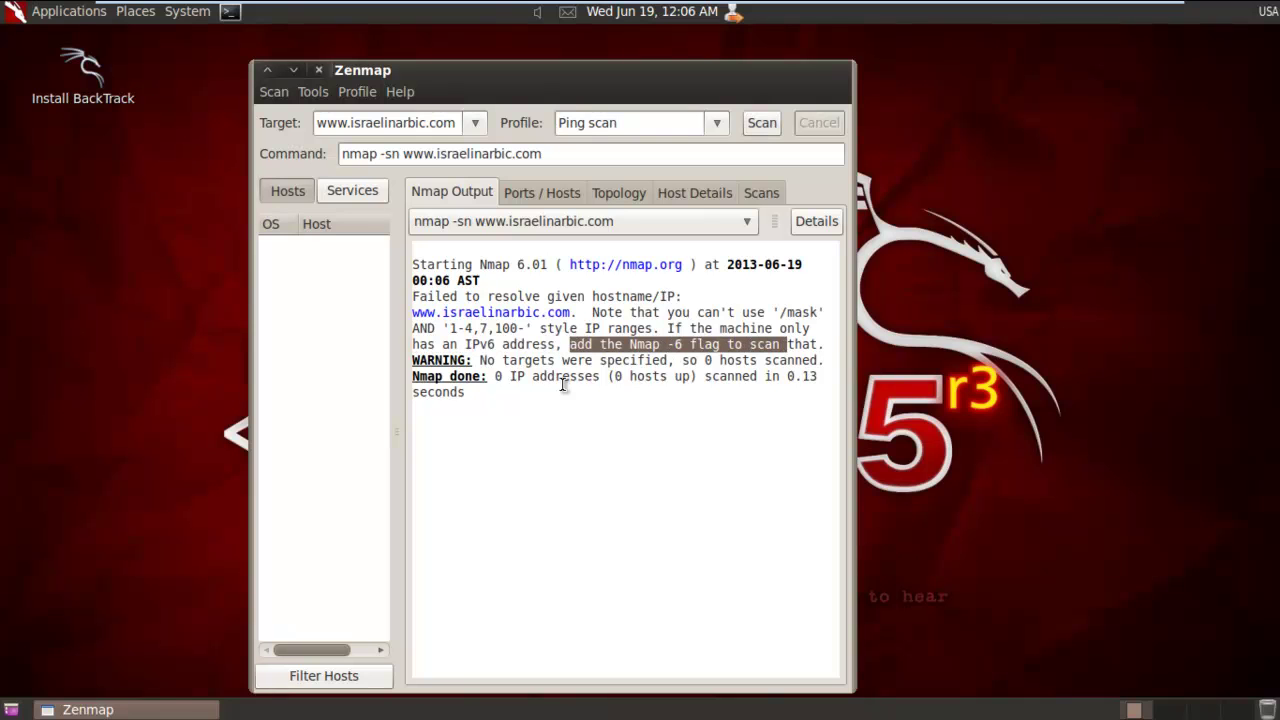
{"action": "left_click_drag", "start_coordinate": [510, 377], "coordinate": [692, 378]}
{"action": "left_click", "coordinate": [542, 193]}
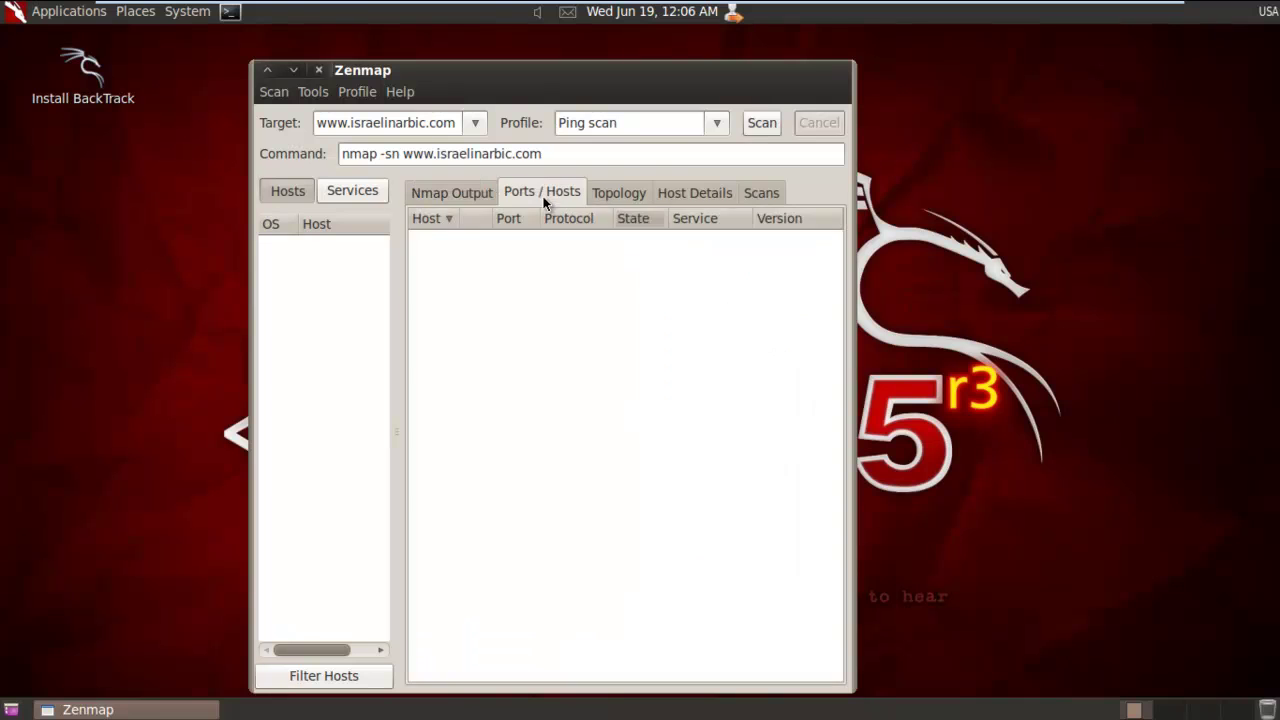
{"action": "left_click", "coordinate": [617, 196]}
{"action": "left_click", "coordinate": [685, 193]}
{"action": "left_click", "coordinate": [758, 193]}
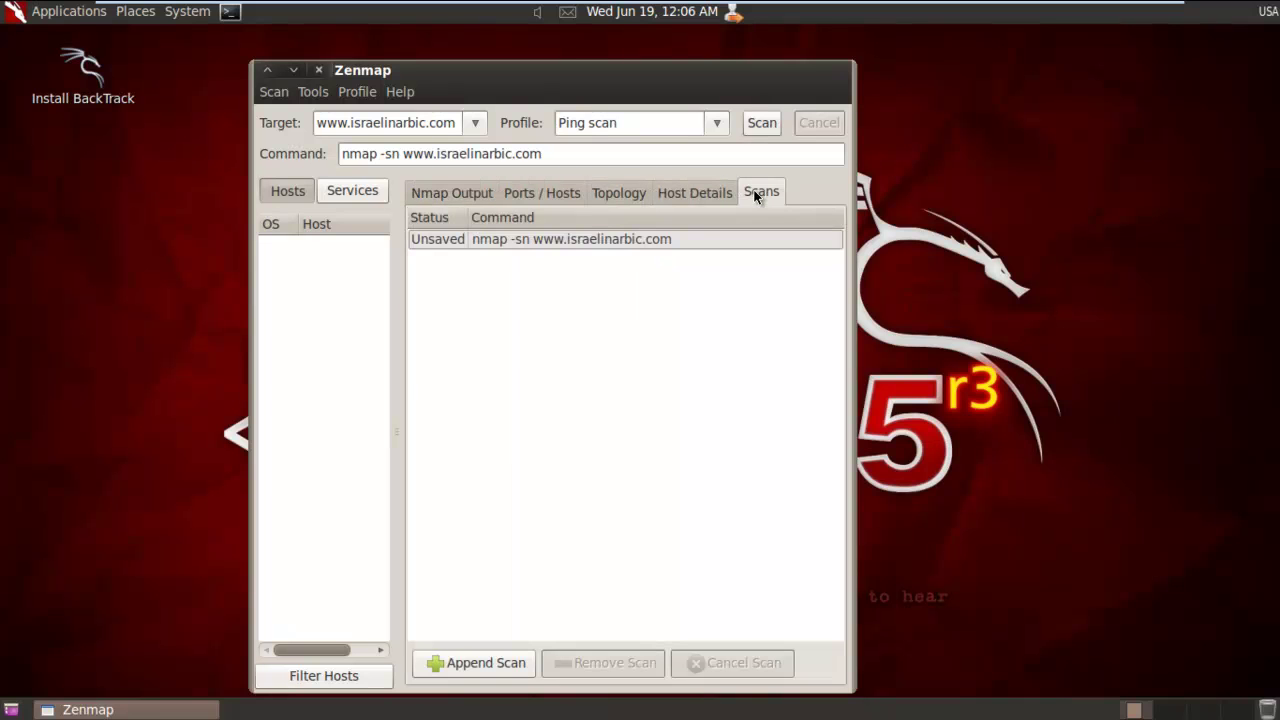
{"action": "left_click", "coordinate": [557, 238]}
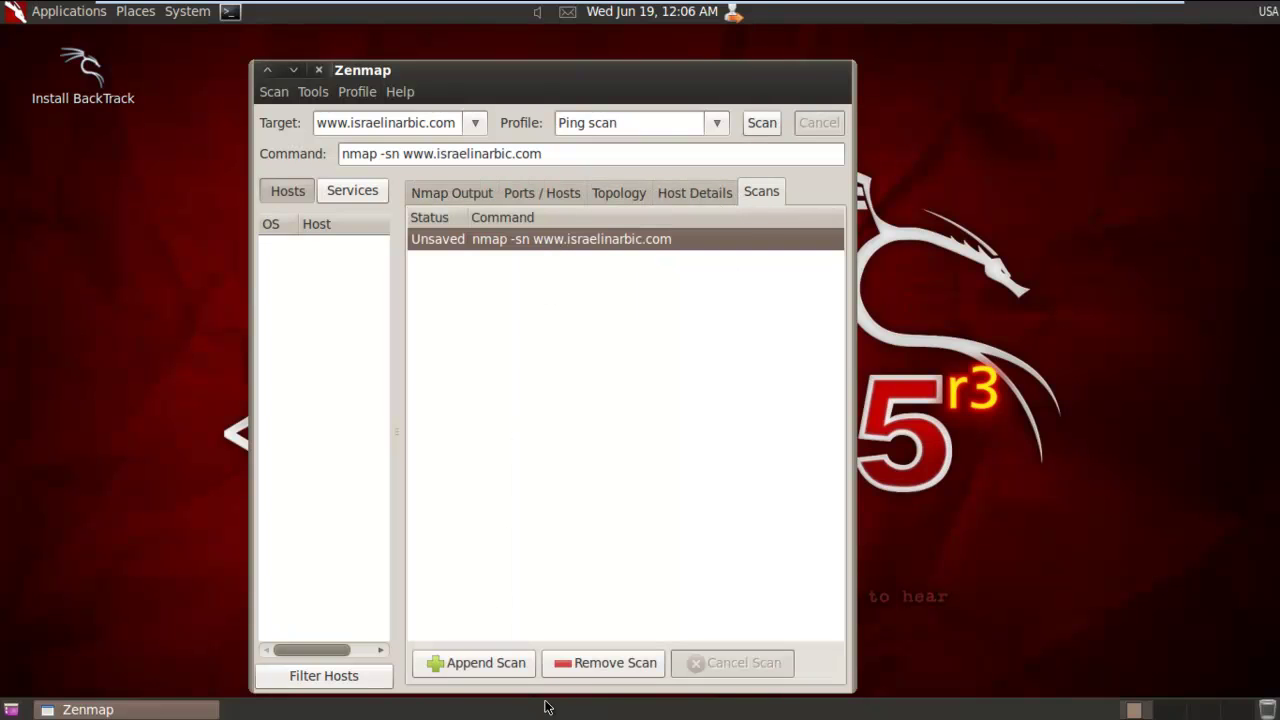
{"action": "left_click", "coordinate": [563, 662]}
{"action": "left_click_drag", "start_coordinate": [460, 123], "coordinate": [314, 123]}
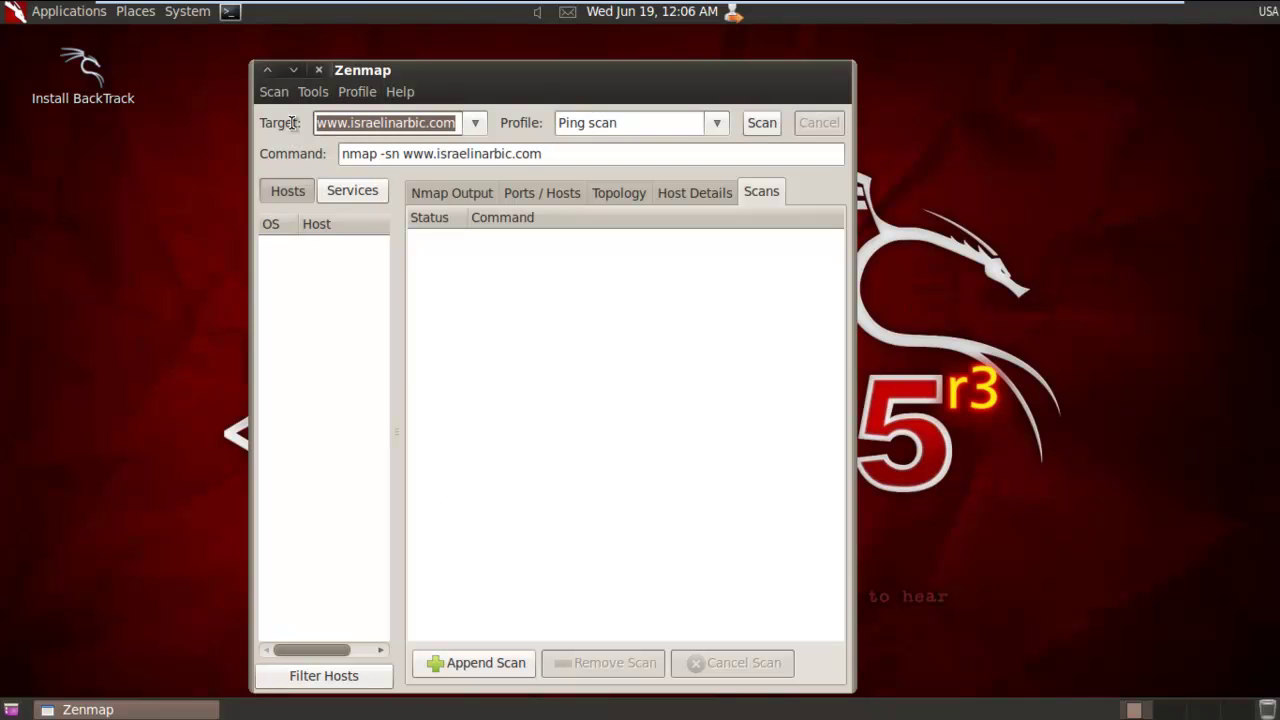
{"action": "key", "text": "BackSpace"}
{"action": "type", "text": "www.f"}
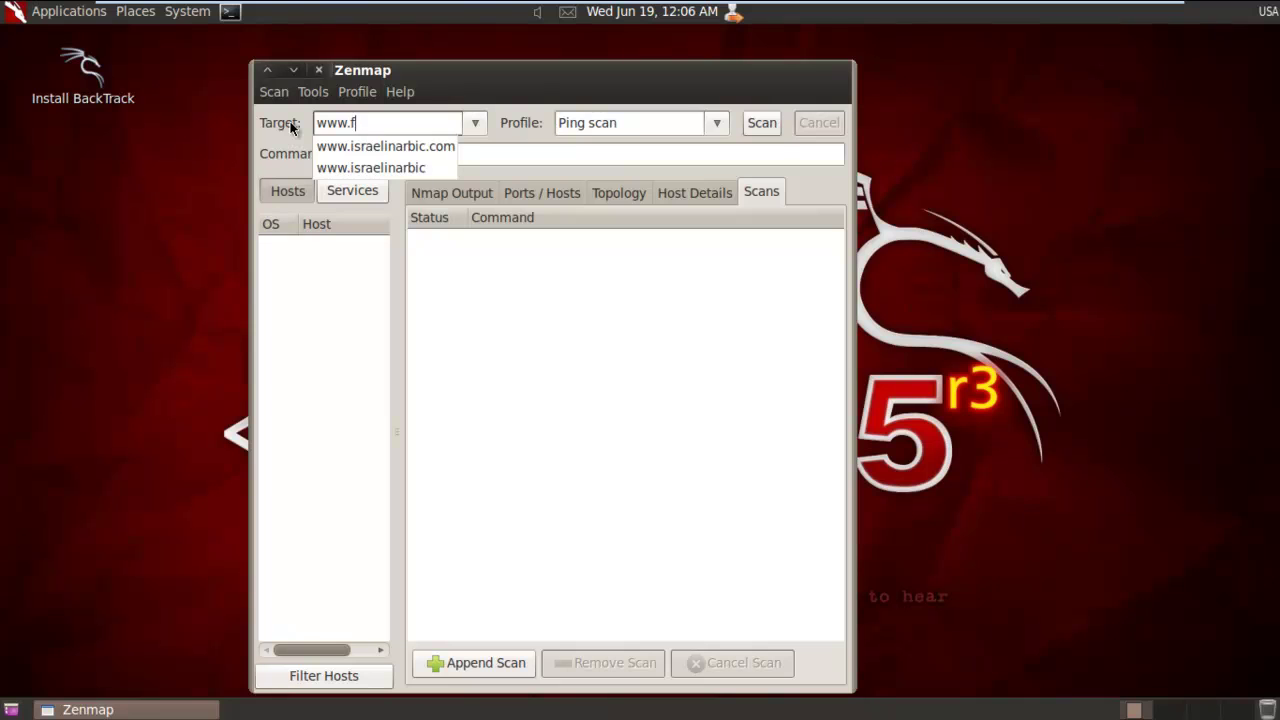
{"action": "type", "text": "aceb"}
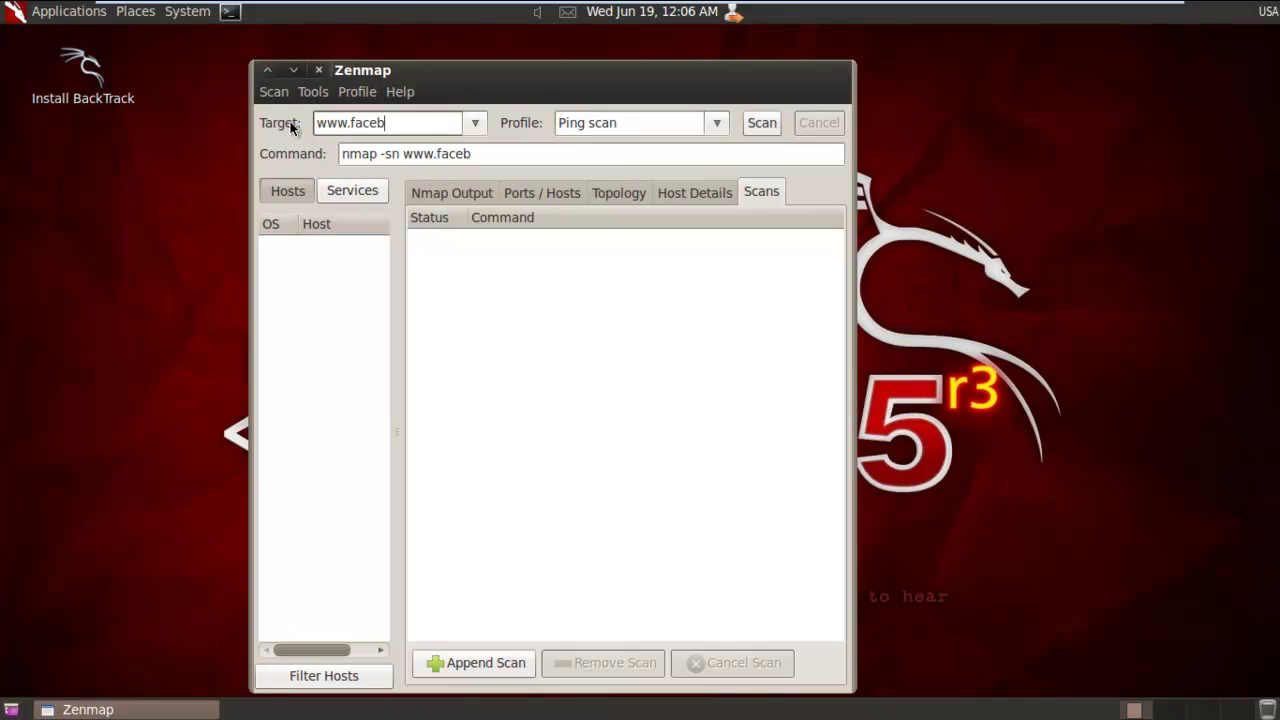
{"action": "type", "text": "ook.com"}
{"action": "left_click", "coordinate": [762, 123]}
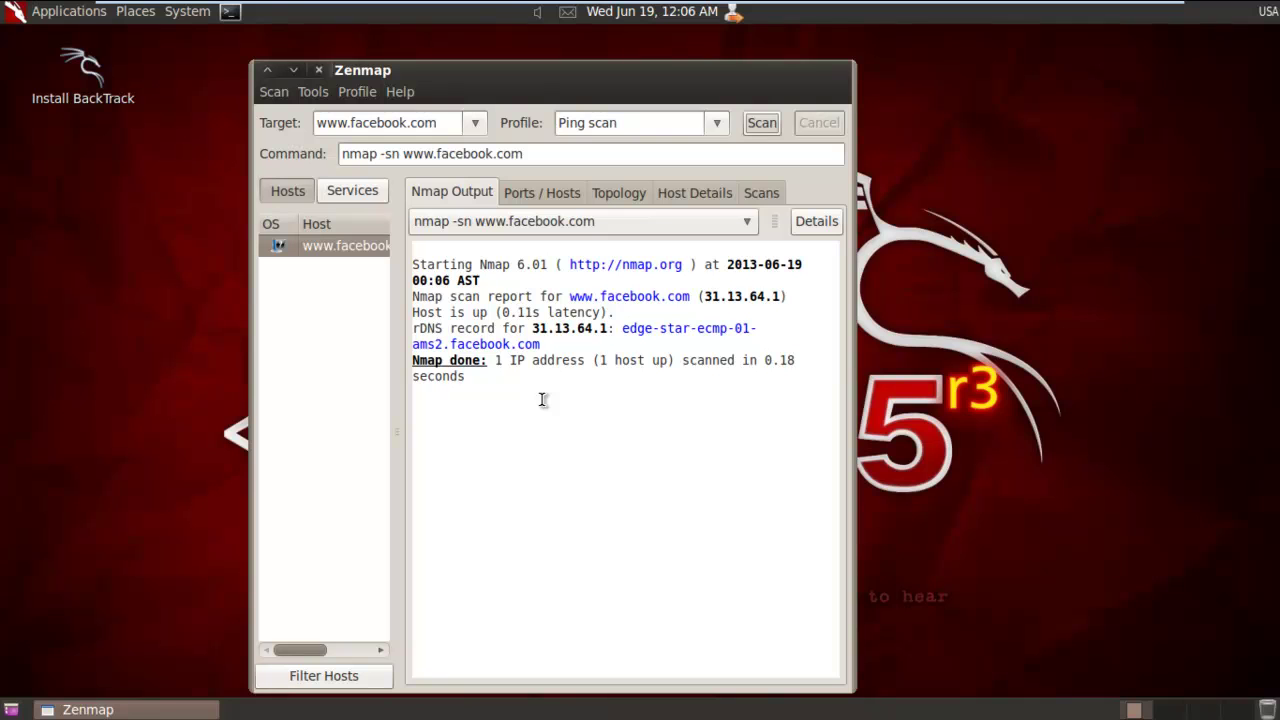
{"action": "left_click_drag", "start_coordinate": [704, 296], "coordinate": [786, 300]}
{"action": "left_click", "coordinate": [762, 328]}
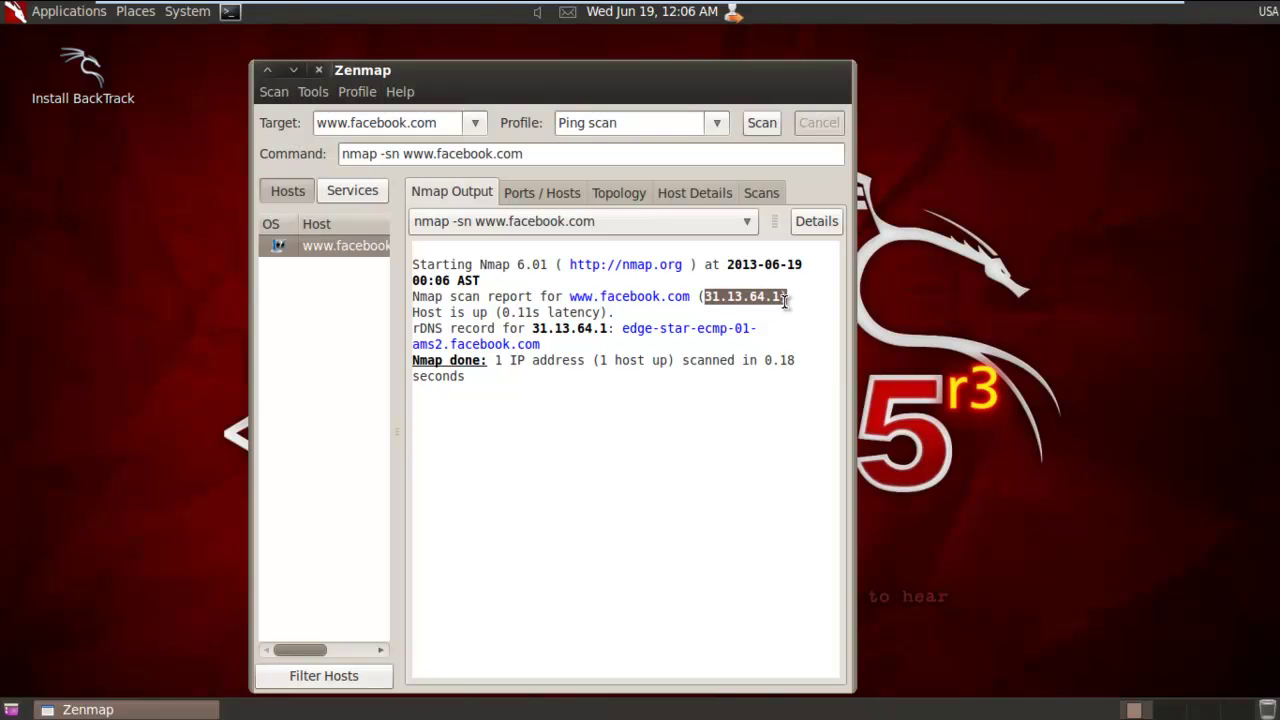
{"action": "left_click_drag", "start_coordinate": [532, 328], "coordinate": [607, 330]}
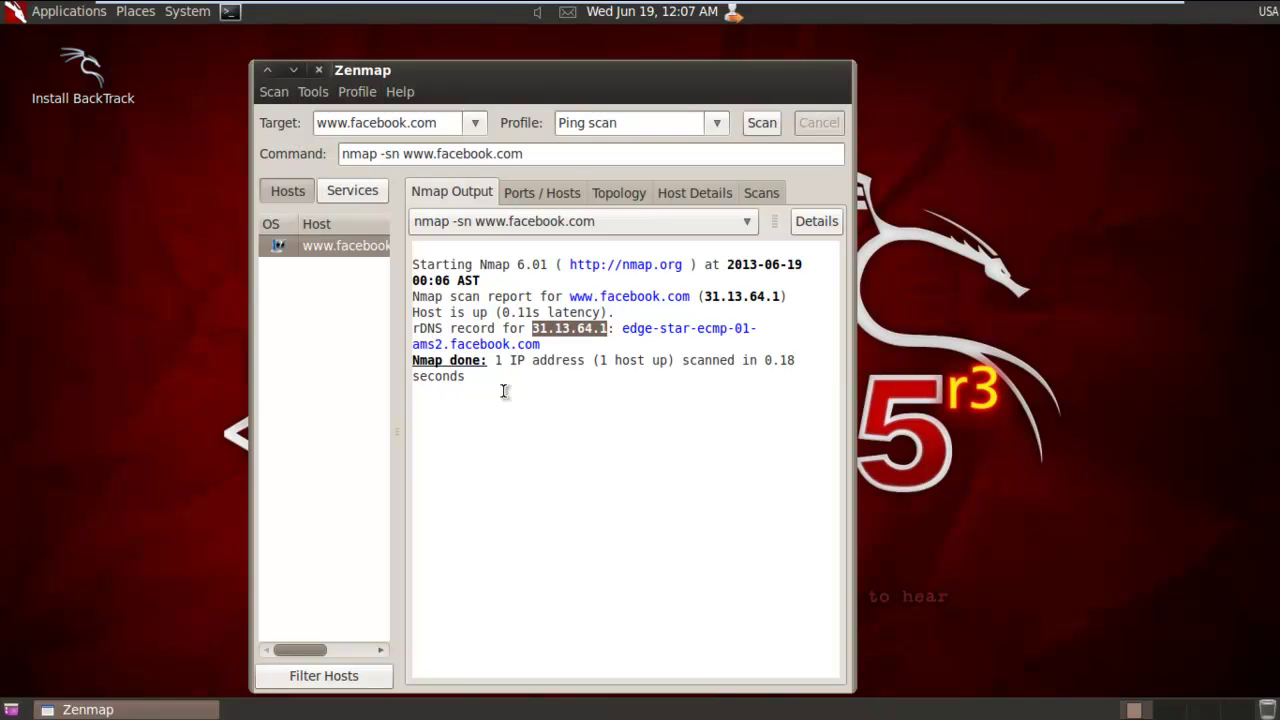
{"action": "left_click_drag", "start_coordinate": [495, 360], "coordinate": [787, 361]}
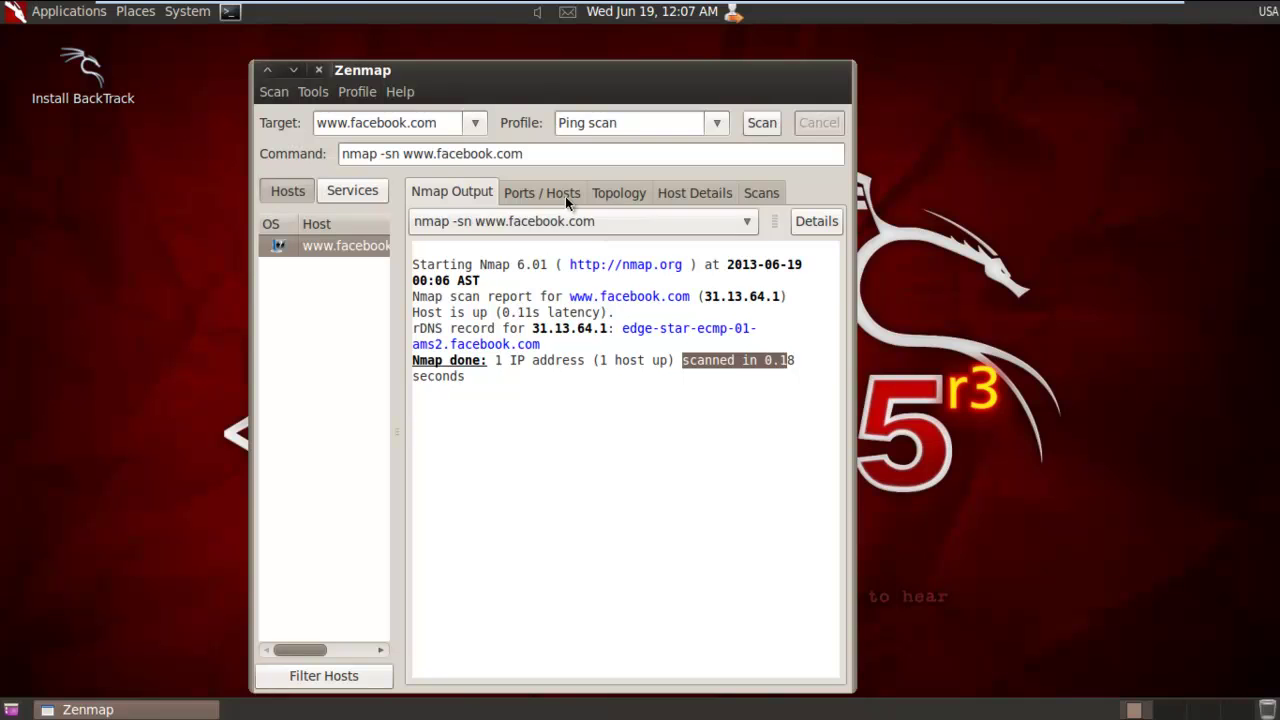
{"action": "left_click", "coordinate": [543, 194]}
{"action": "left_click", "coordinate": [620, 195]}
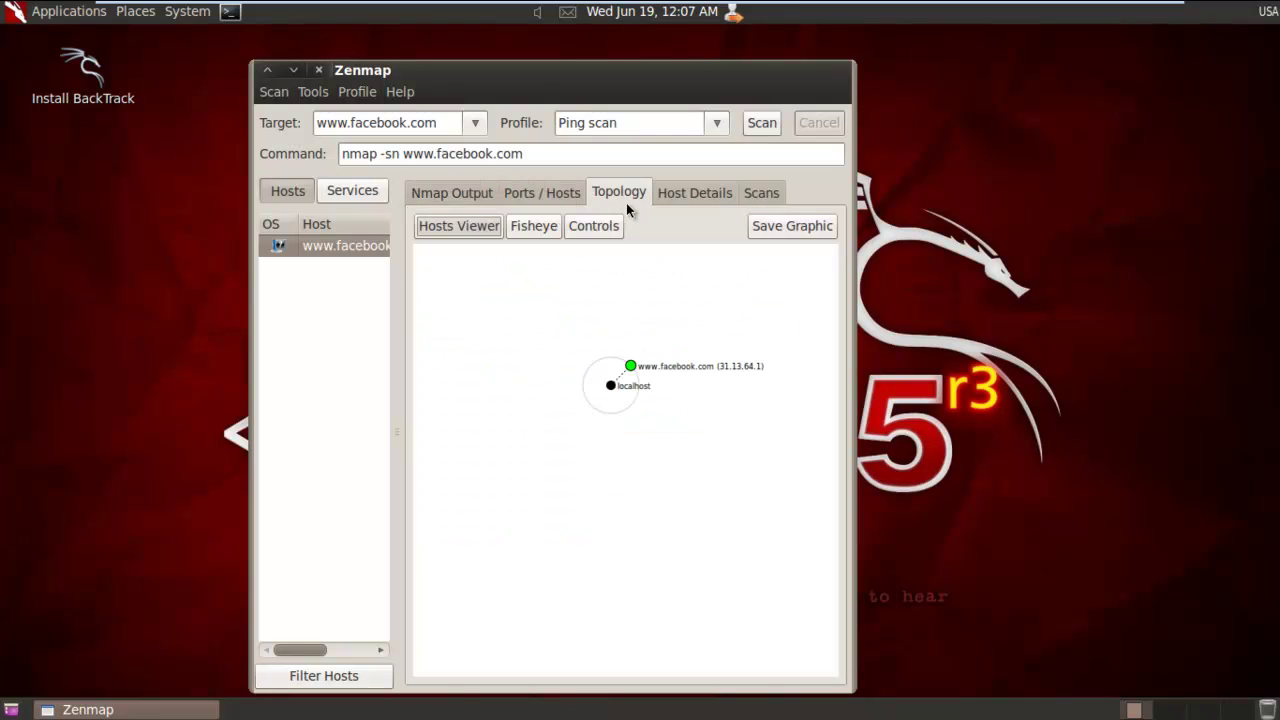
{"action": "left_click_drag", "start_coordinate": [635, 369], "coordinate": [600, 334]}
{"action": "left_click", "coordinate": [681, 195]}
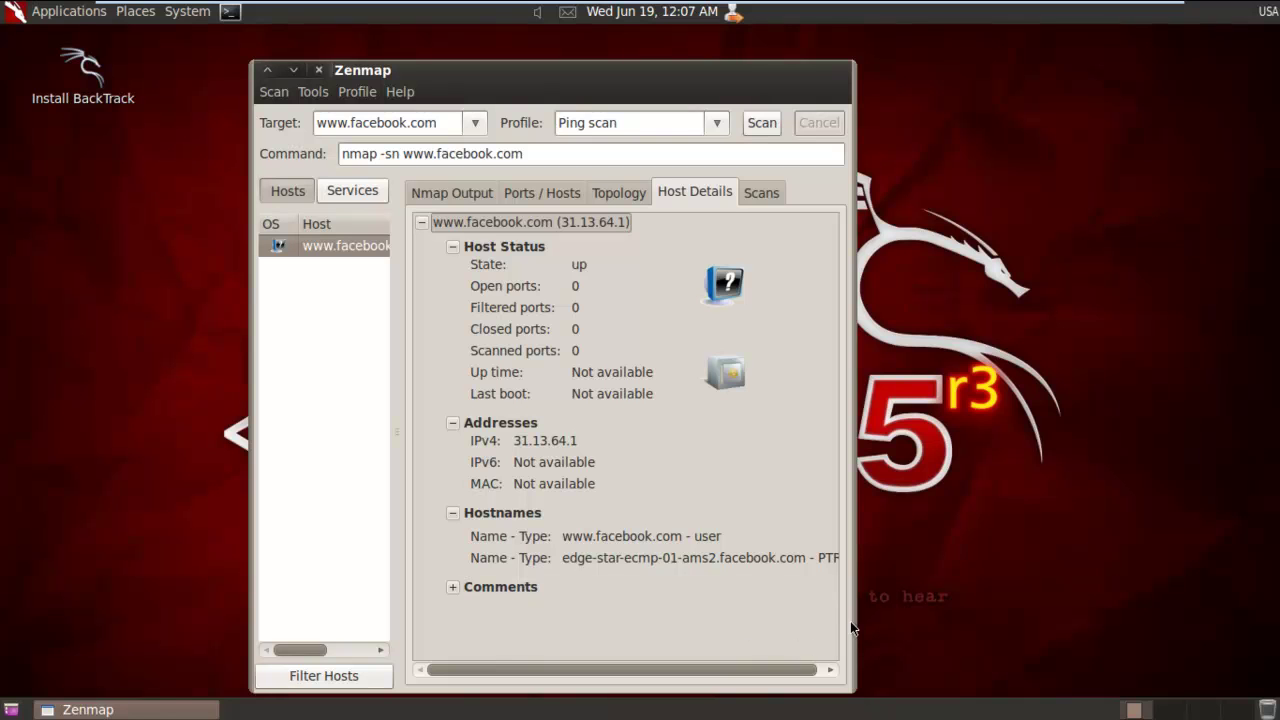
{"action": "left_click_drag", "start_coordinate": [847, 621], "coordinate": [955, 621]}
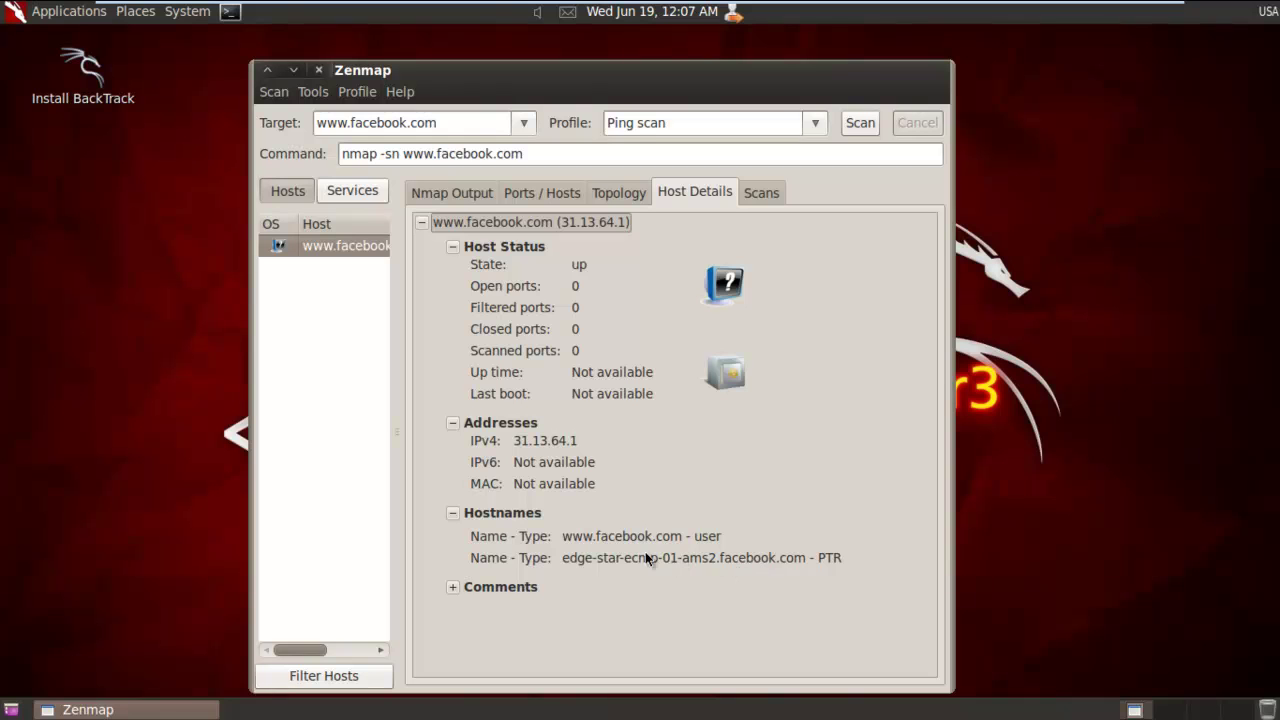
{"action": "left_click", "coordinate": [763, 195]}
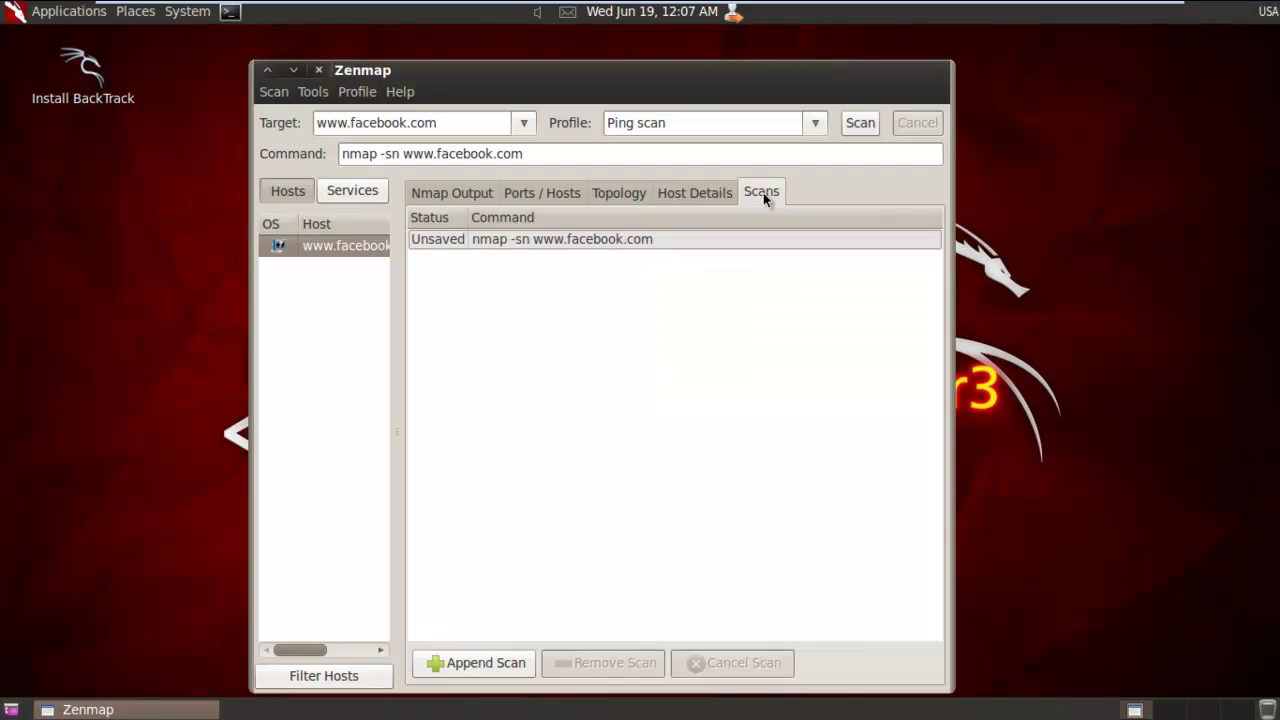
{"action": "left_click", "coordinate": [486, 249]}
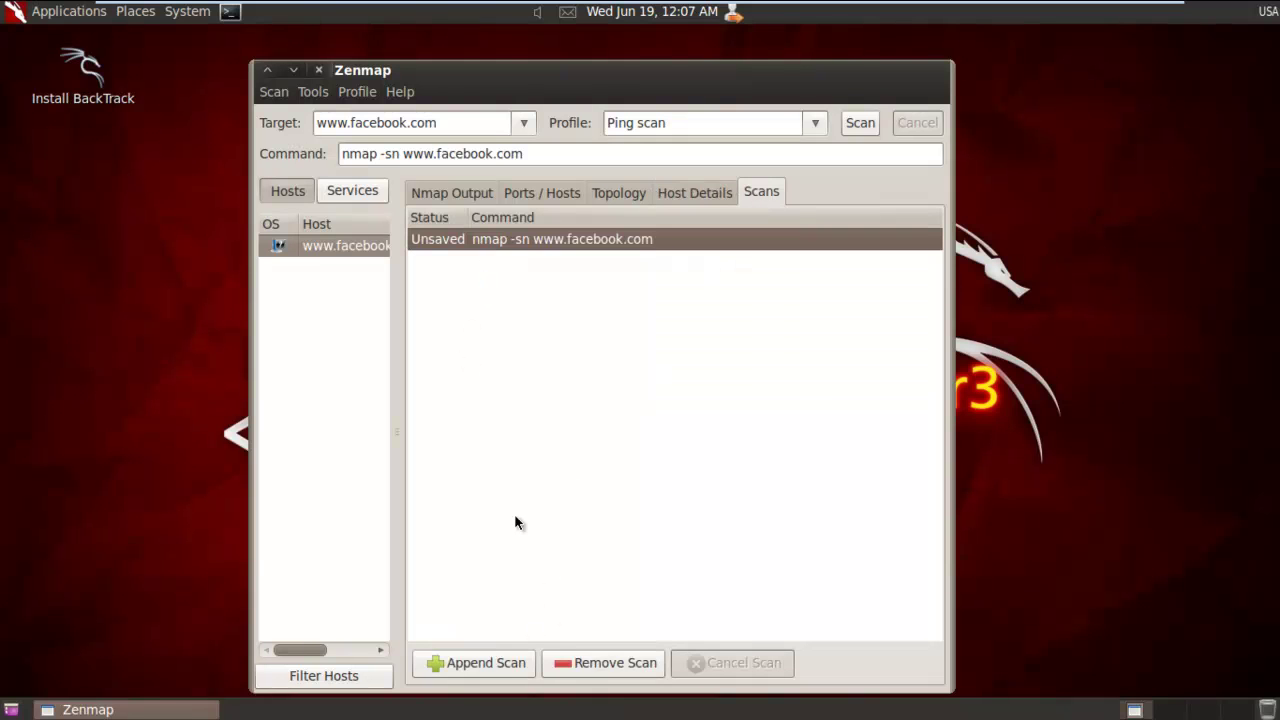
{"action": "left_click", "coordinate": [594, 664]}
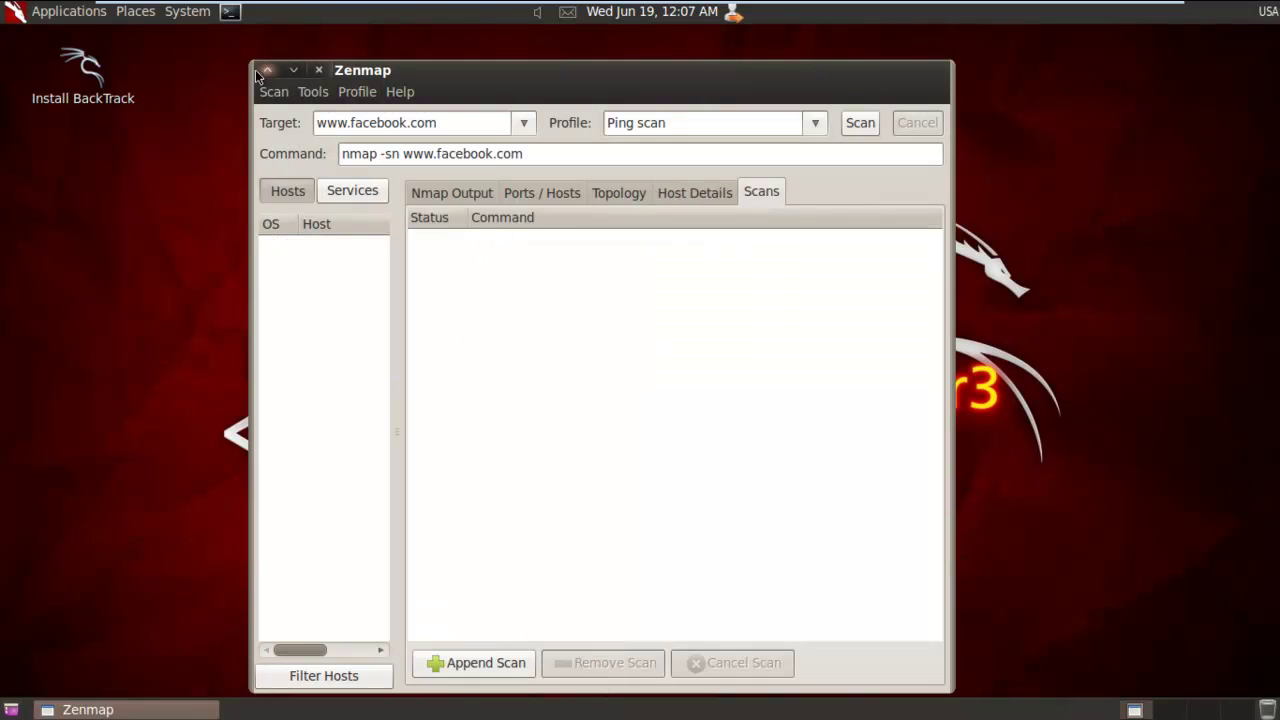
{"action": "left_click", "coordinate": [319, 71]}
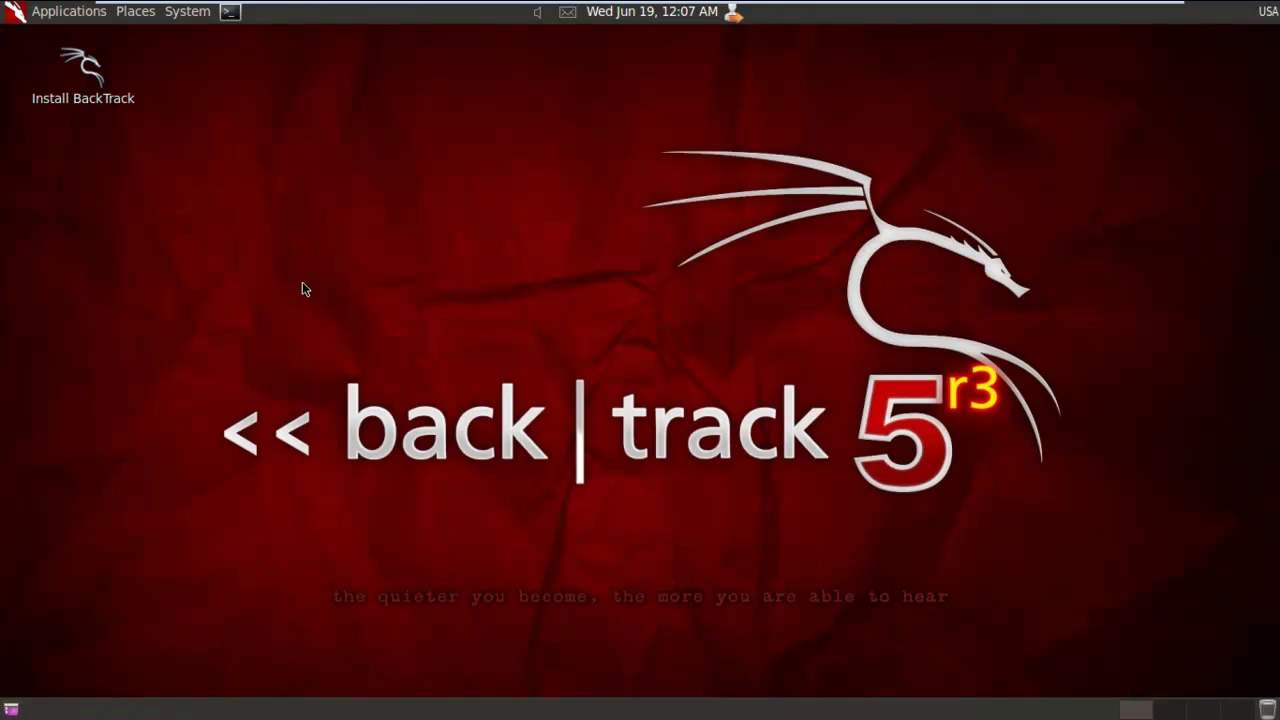
Switch to the Word notes and add the text "حتى ايبي موقع" on the line below item 2
{"action": "mouse_move", "coordinate": [1024, 8]}
{"action": "left_click", "coordinate": [1137, 15]}
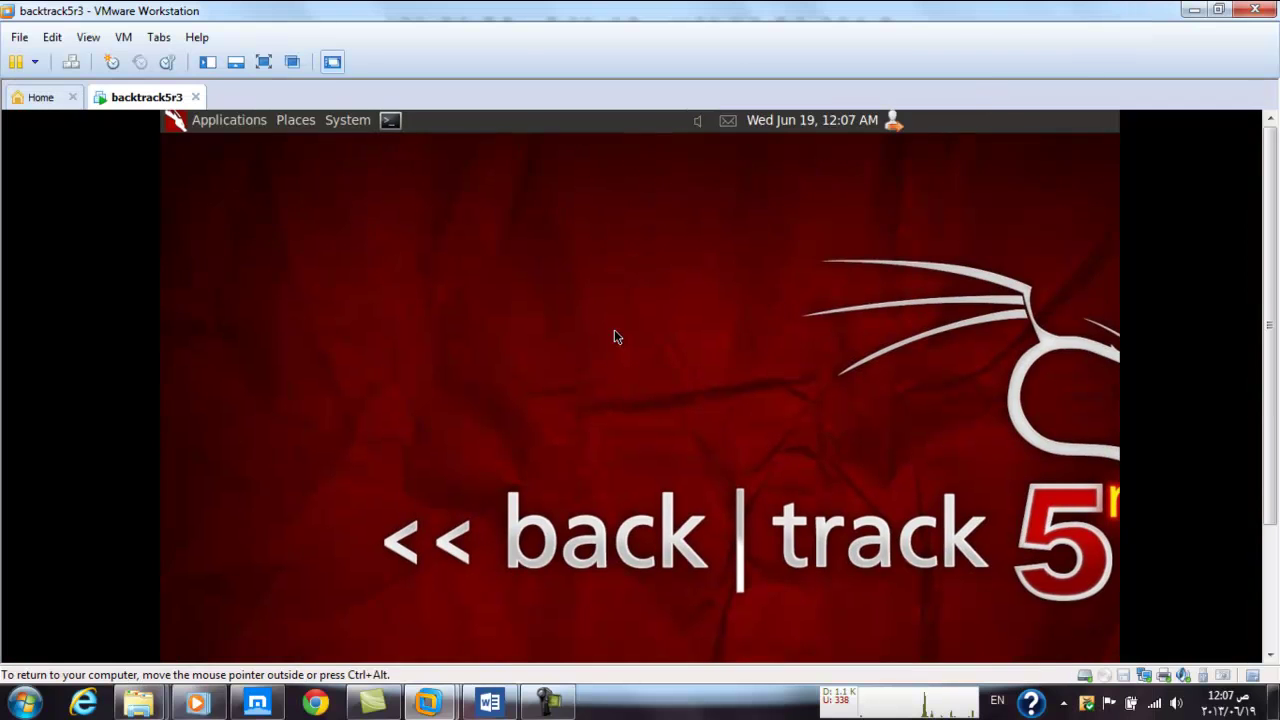
{"action": "left_click", "coordinate": [503, 706]}
{"action": "left_click", "coordinate": [890, 467]}
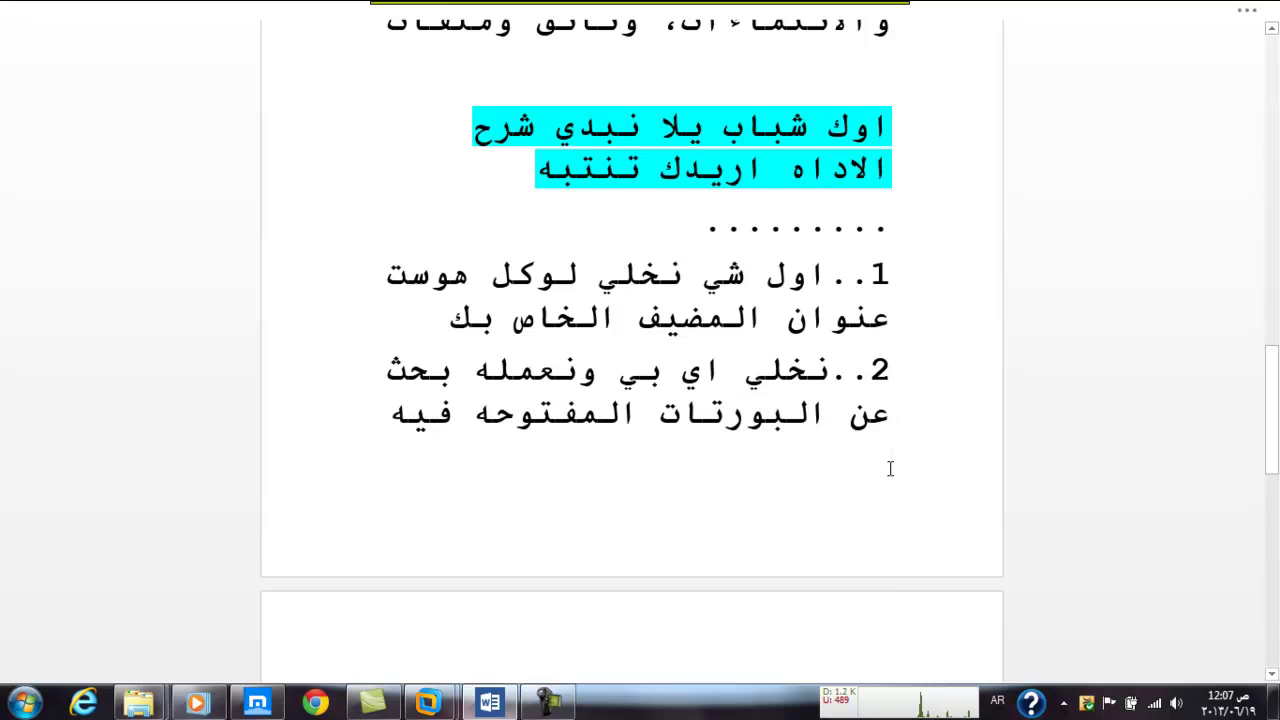
{"action": "type", "text": "حتى"}
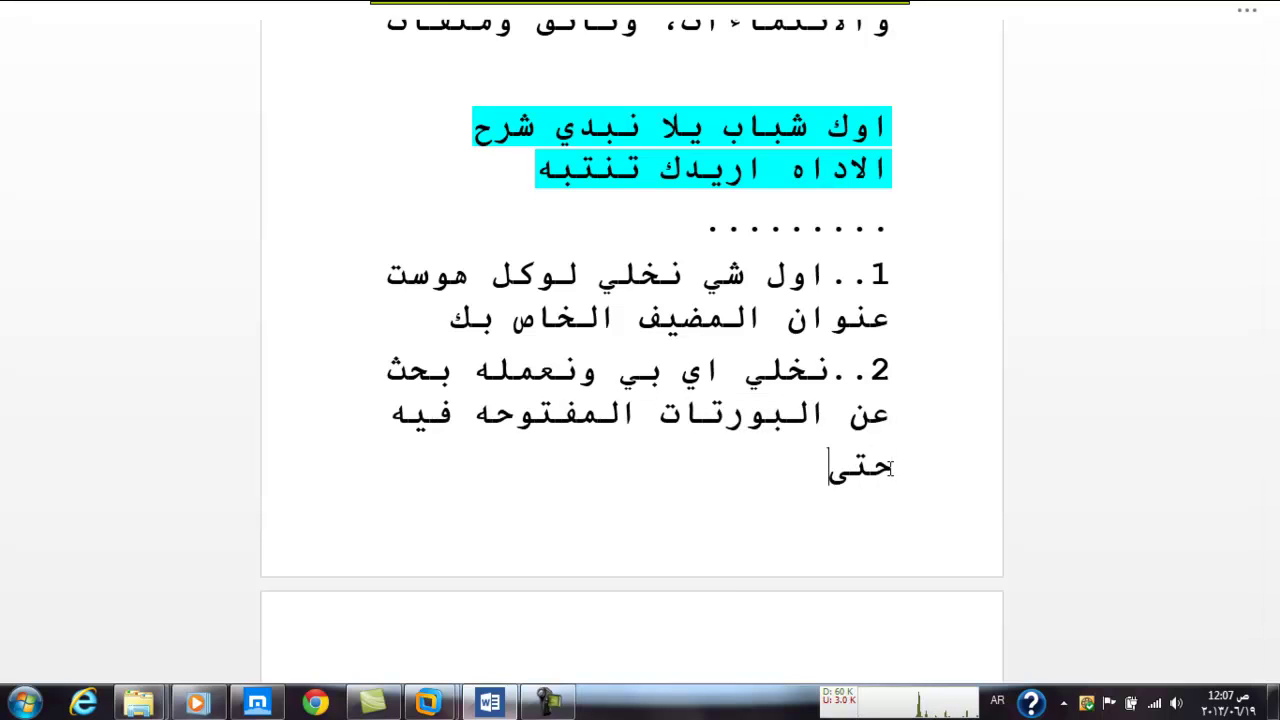
{"action": "type", "text": " ايبي موقع بيطل"}
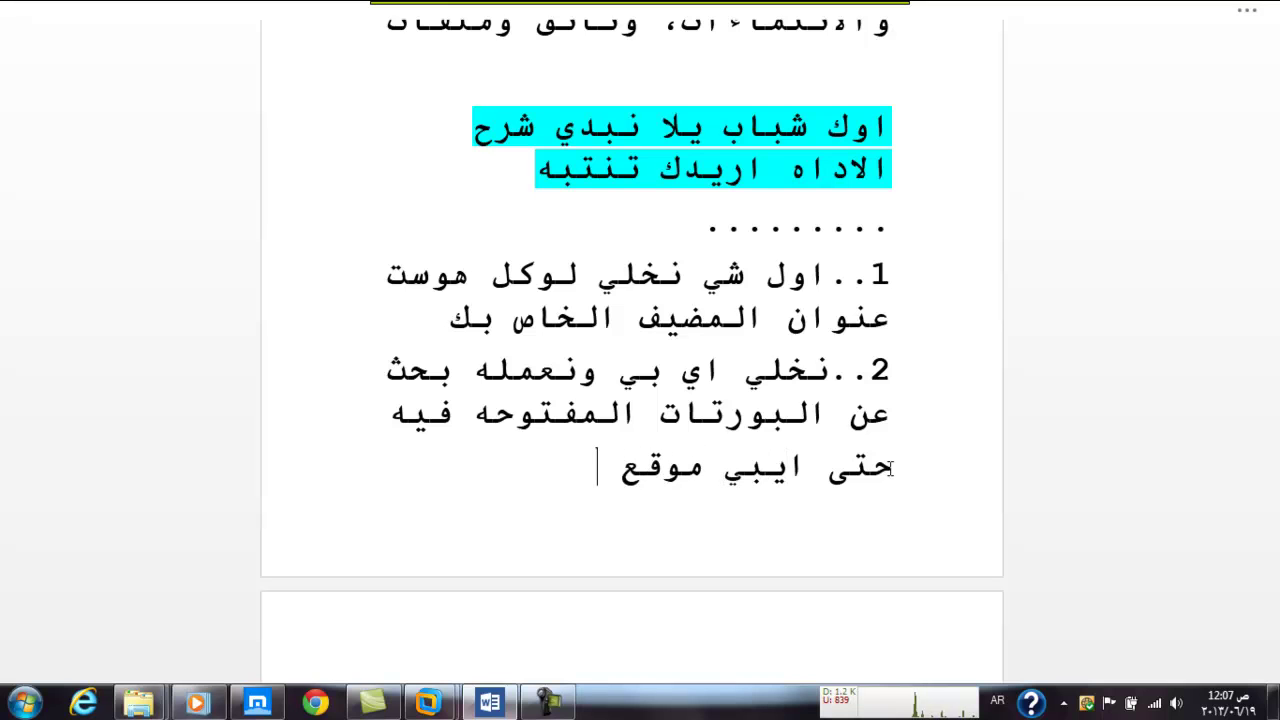